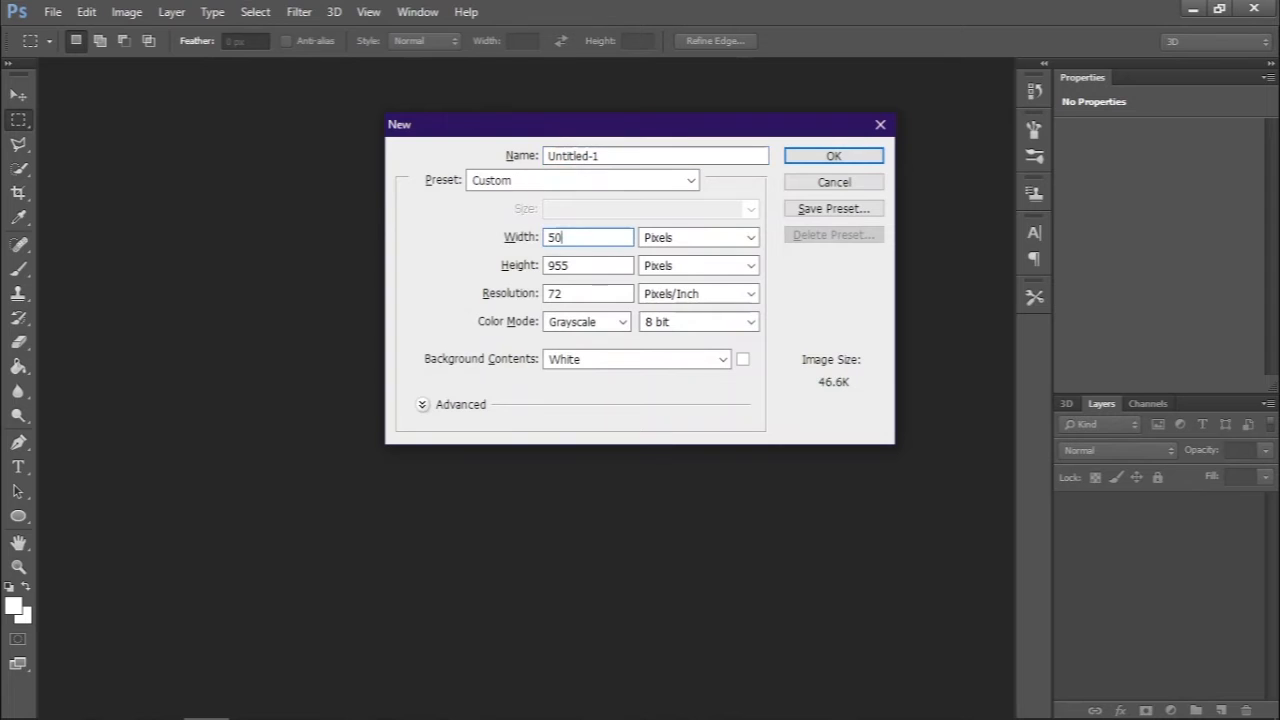
- Create a 500 by 500 pixel document in RGB Color with a white background
click(587, 321)
click(590, 373)
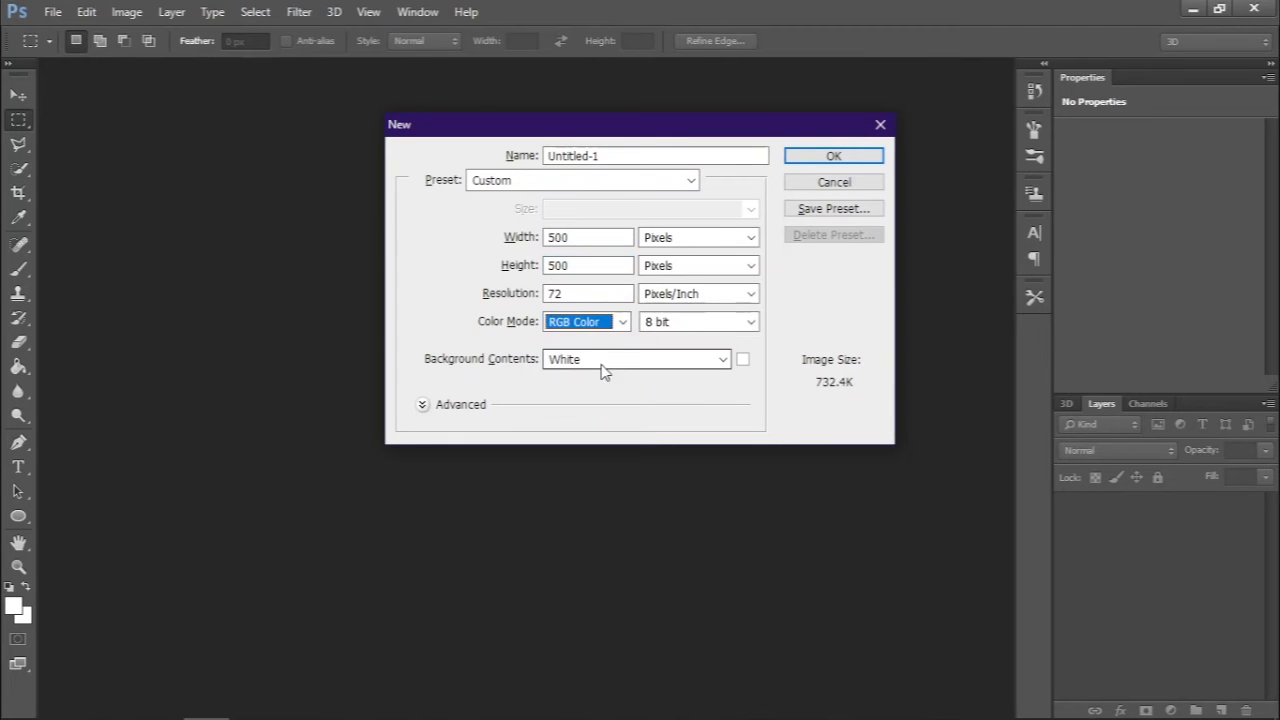
click(834, 156)
click(18, 97)
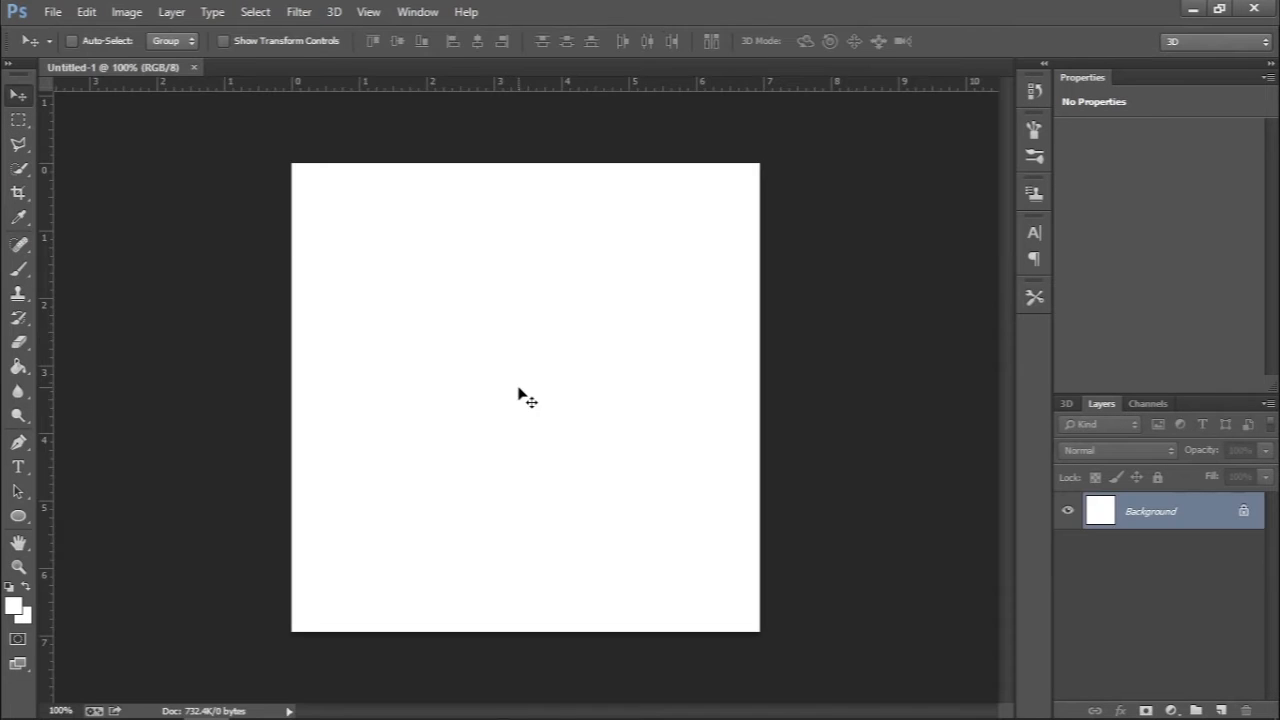
- Open Doggo.jpg and Sunglasses.jpg together and bring the dog image into the new document
key(ctrl+o)
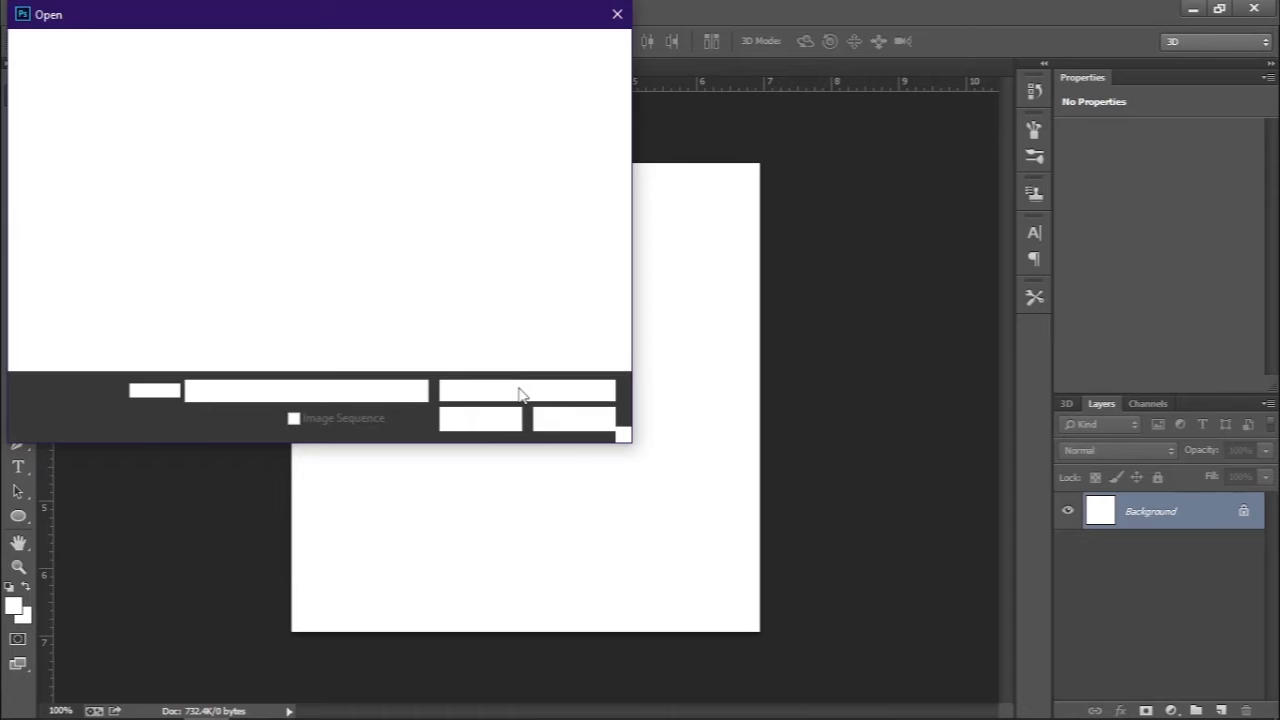
key(ctrl+a)
click(465, 424)
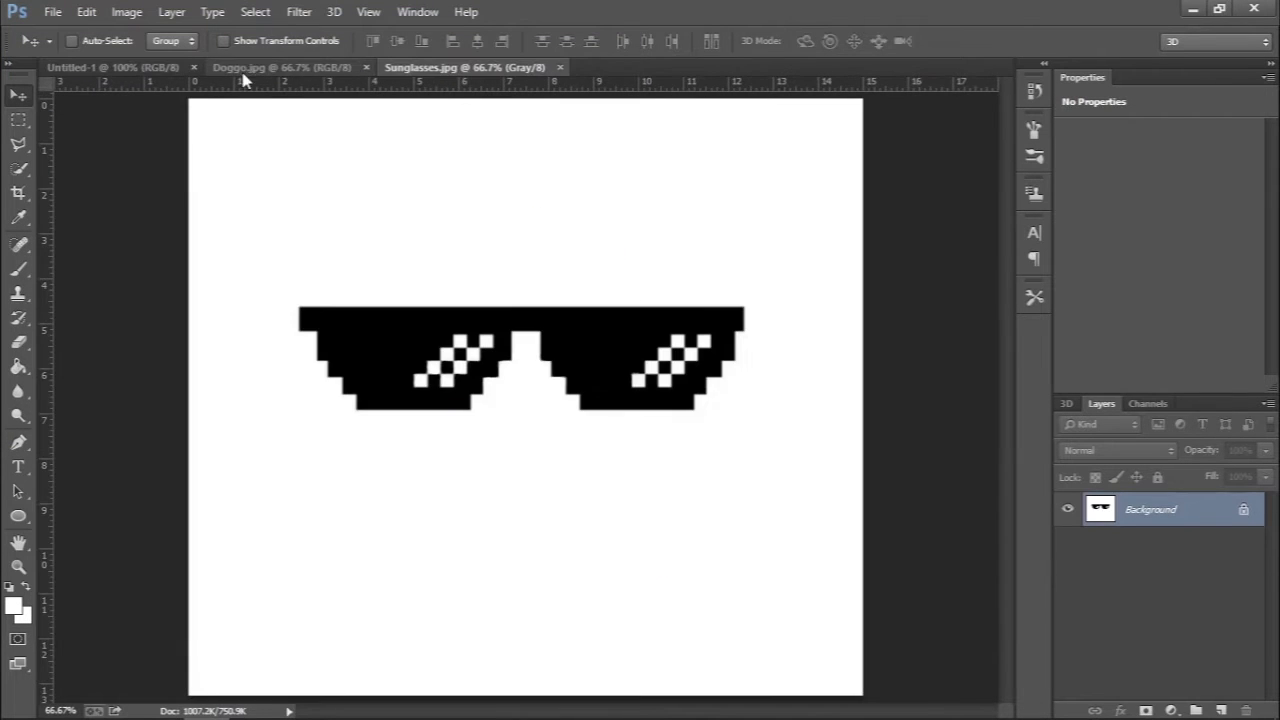
click(252, 70)
drag(516, 513, 543, 466)
- Scale the dog image to about 62% and position it so the whole dog sits centred on the canvas
key(ctrl+minus)
key(ctrl+t)
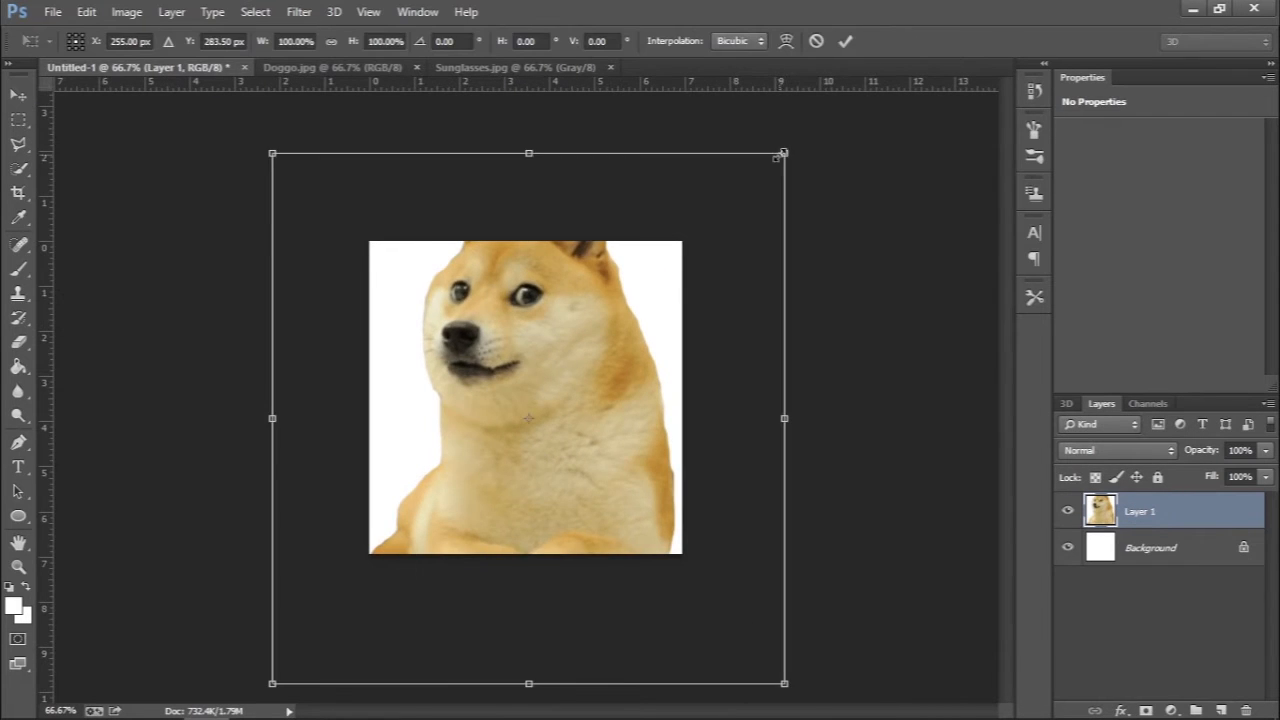
drag(780, 151, 571, 349)
drag(476, 509, 575, 393)
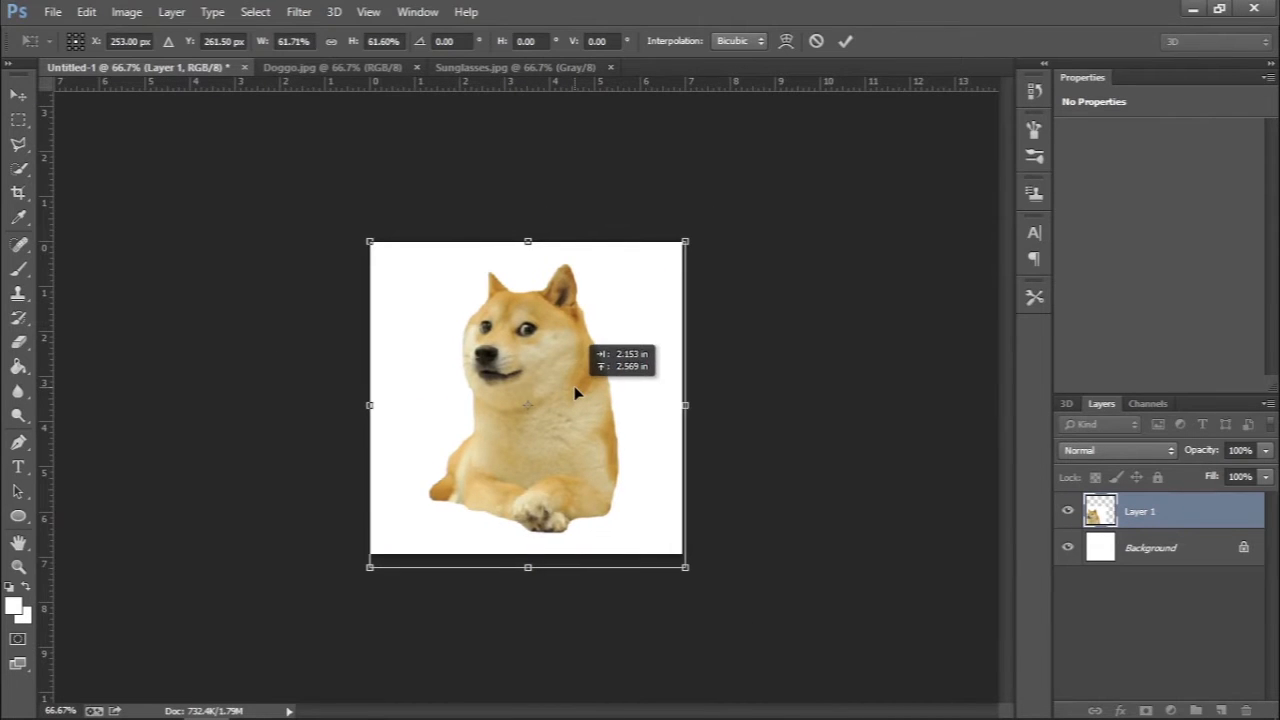
key(Return)
key(ctrl+plus)
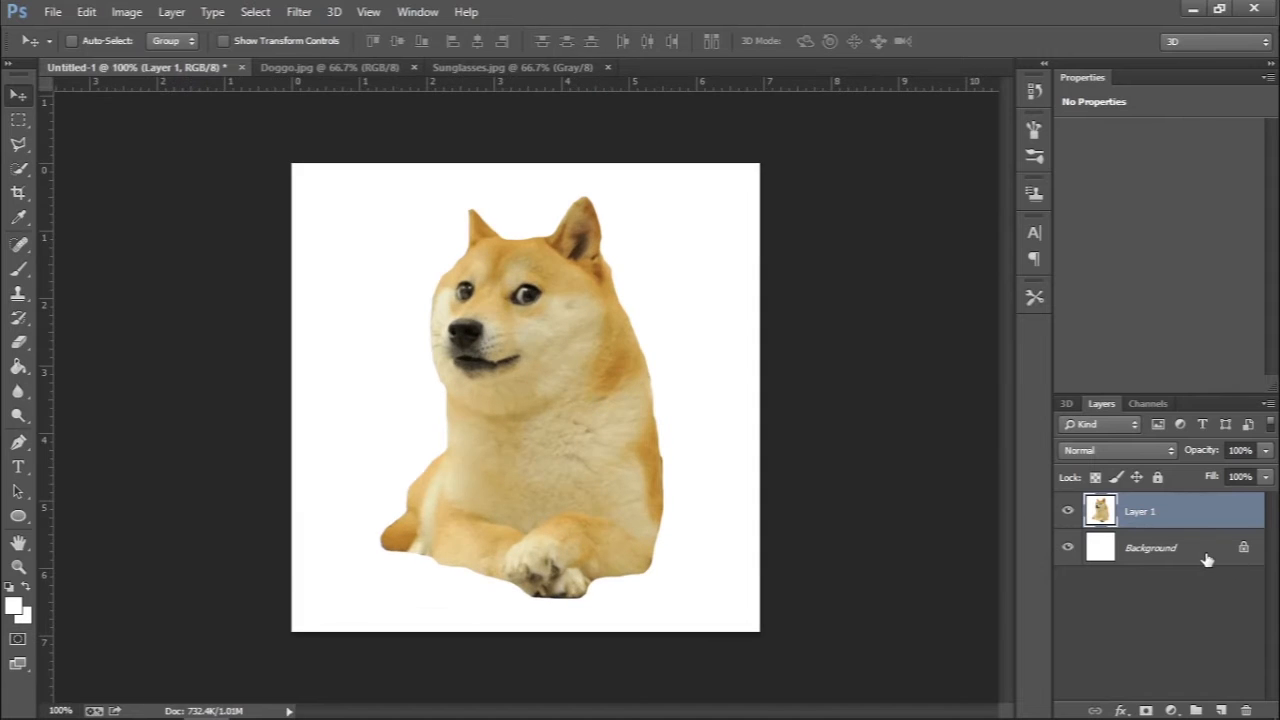
- Delete the Background layer
click(1207, 560)
key(Delete)
click(1207, 560)
click(1221, 710)
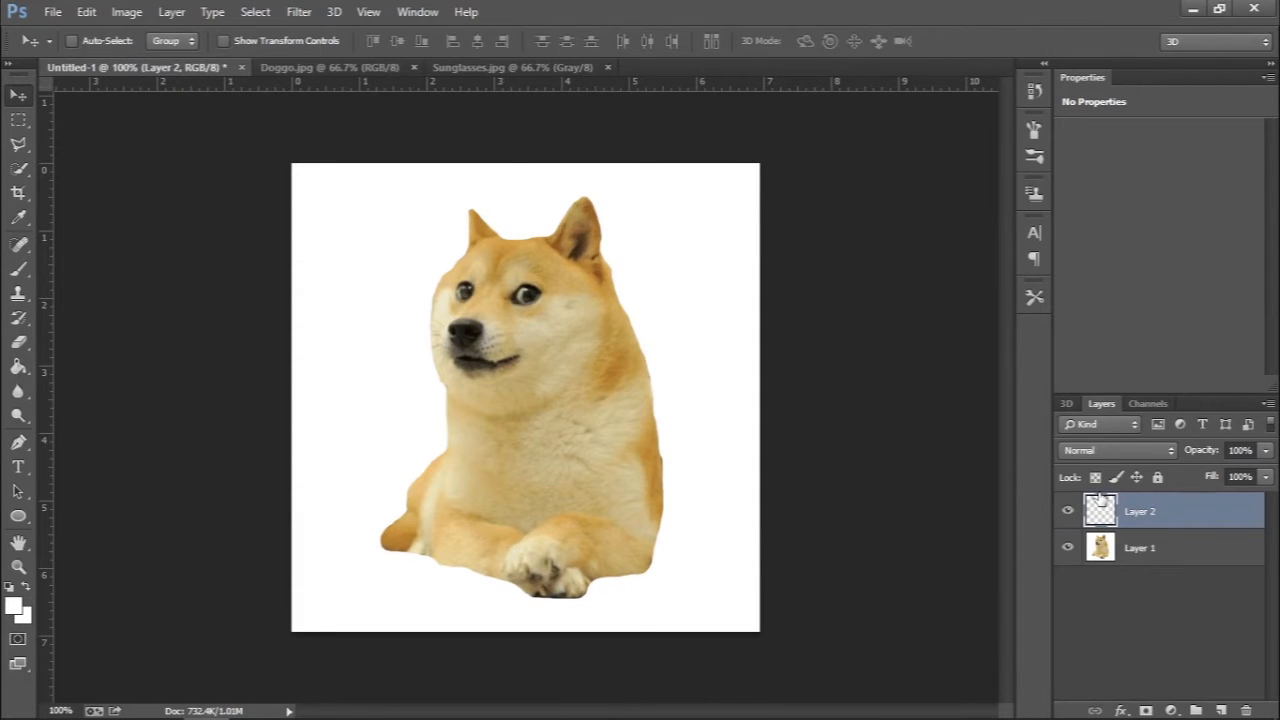
click(1221, 710)
click(1221, 710)
key(Delete)
key(Delete)
key(Delete)
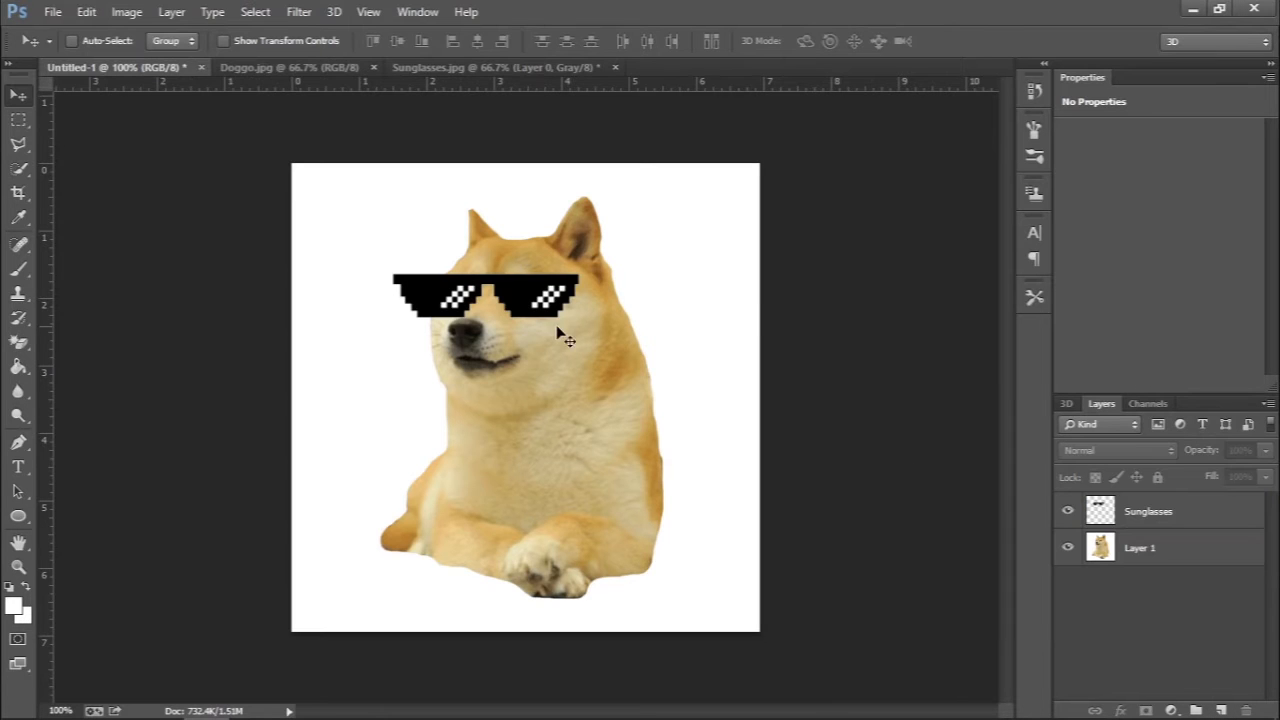
- Select the Sunglasses layer and adjust the sunglasses' position over the dog's eyes
click(558, 333)
click(643, 290)
click(1176, 508)
mouse_move(524, 352)
mouse_down()
mouse_move(668, 353)
mouse_move(526, 355)
mouse_up()
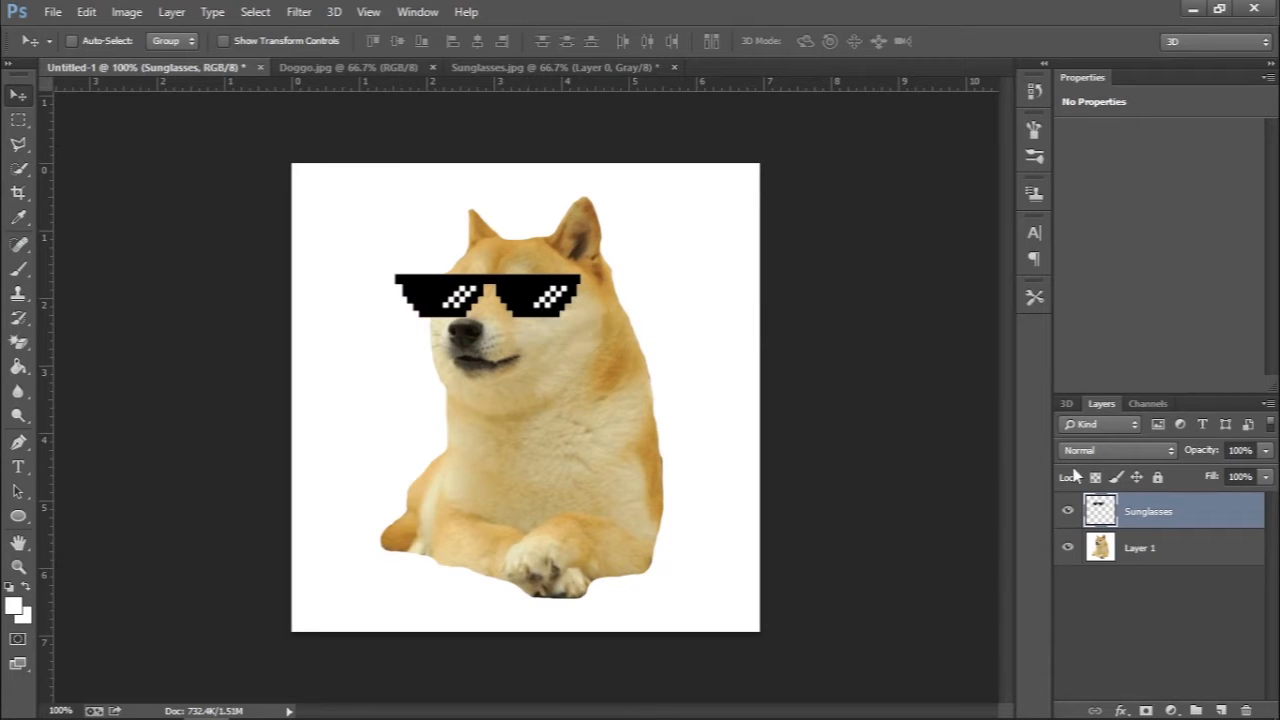
- Try merging a copy of the Sunglasses layer with the dog layer and naming it Layer 1
key(ctrl+j)
click(1147, 556)
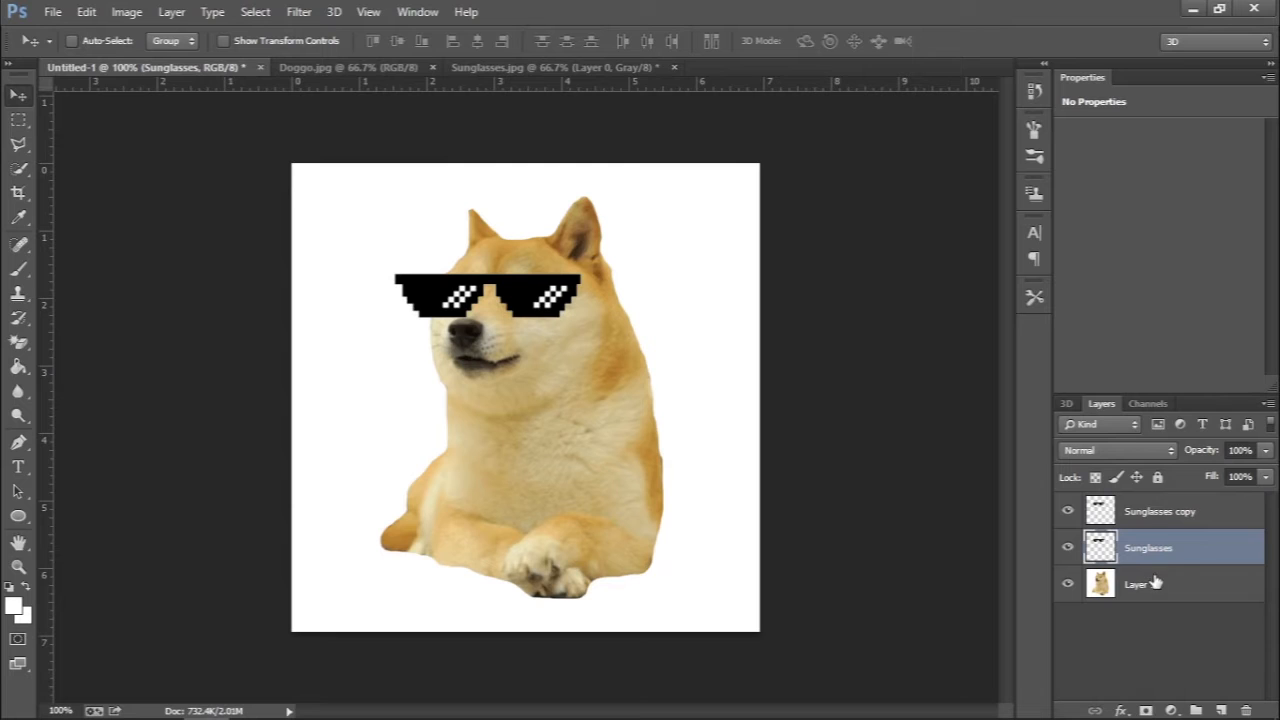
click(1167, 512)
ctrl+click(1170, 594)
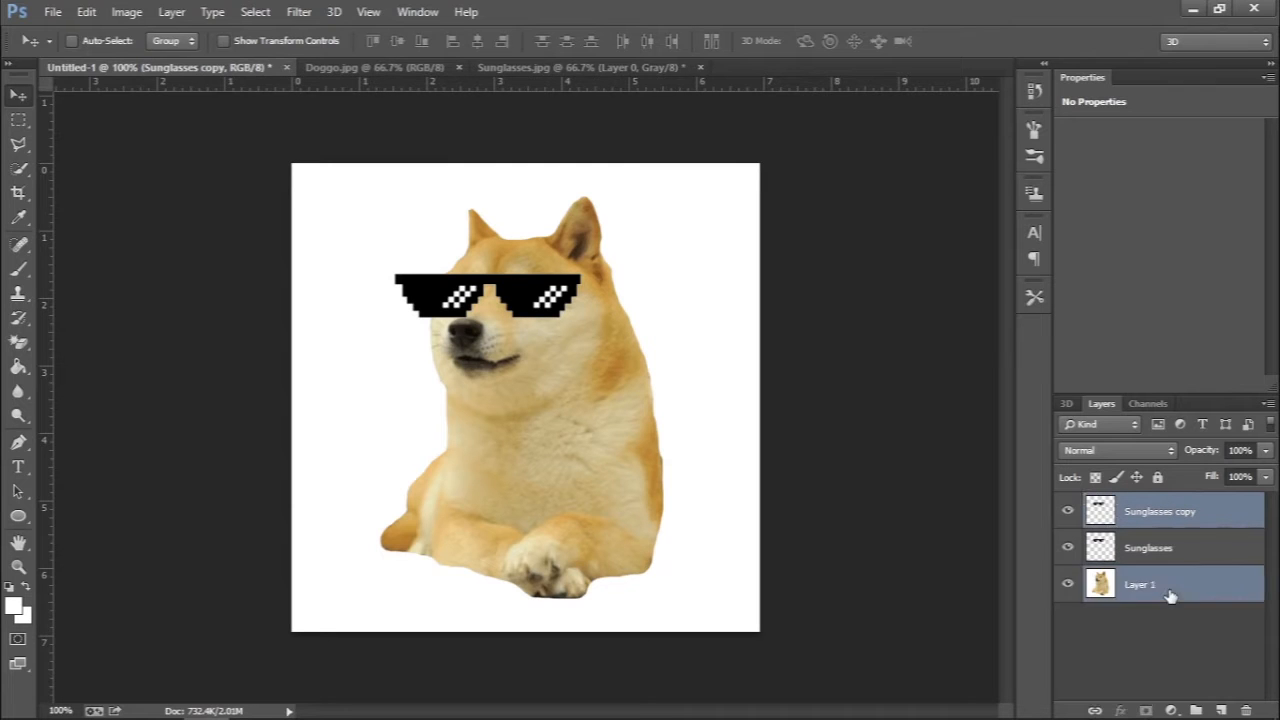
key(ctrl+e)
drag(1155, 525, 1158, 560)
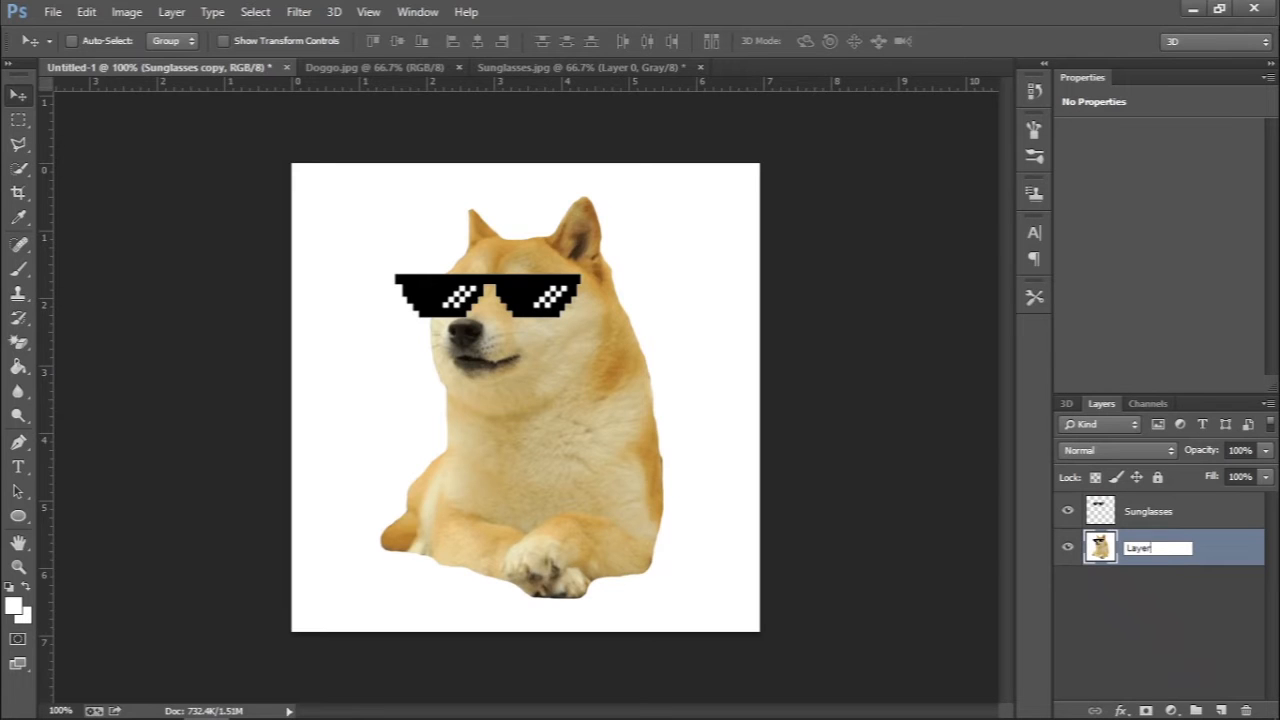
click(1158, 599)
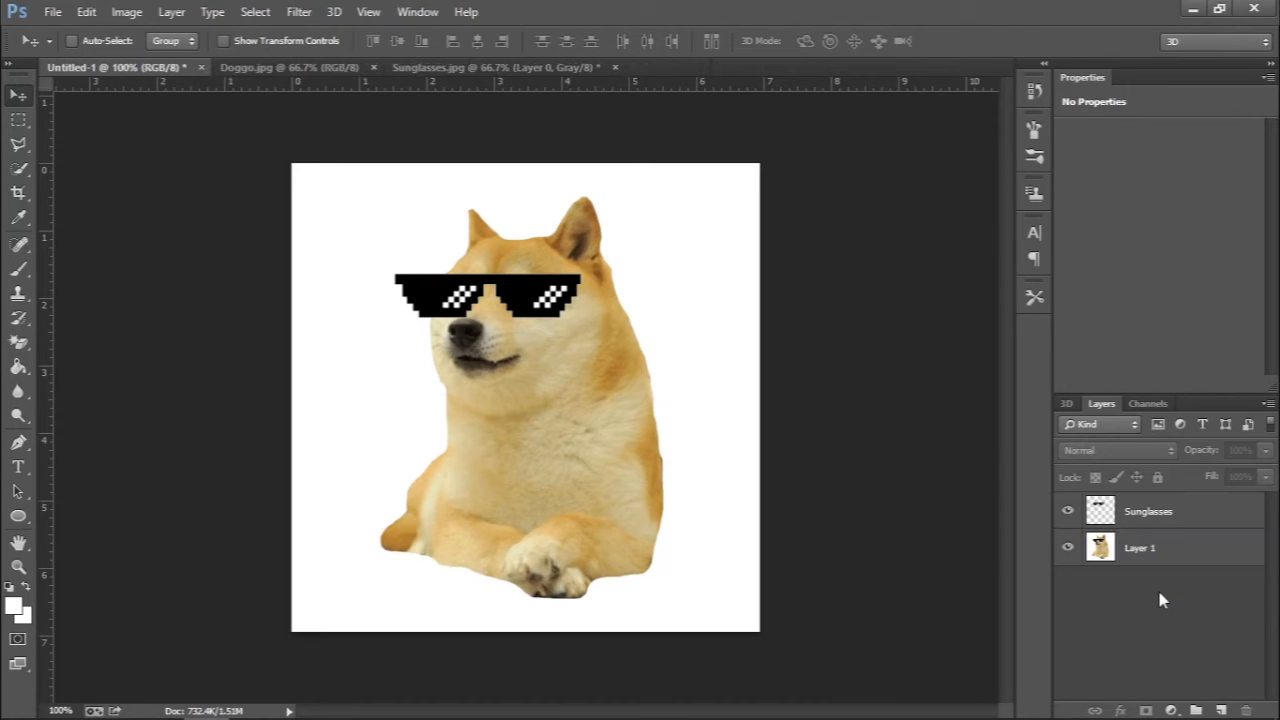
key(ctrl+alt+shift+e)
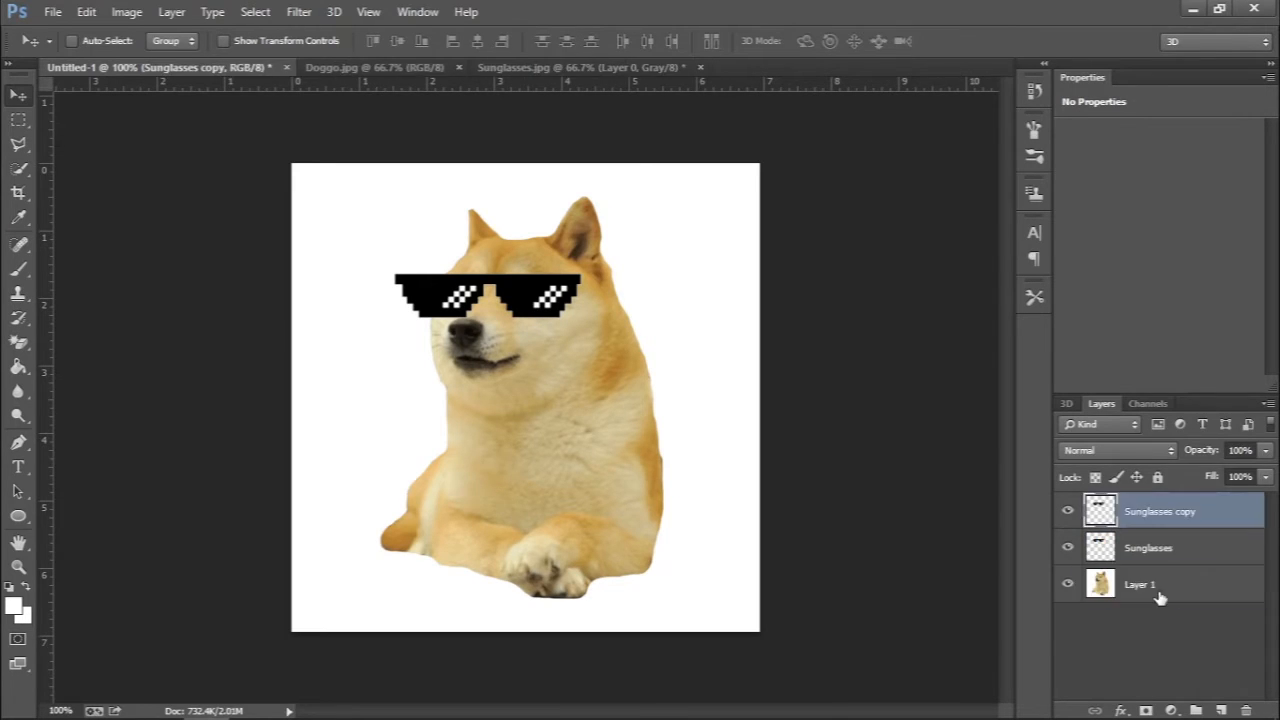
- Rename the original dog layer as Doggo
double_click(1158, 511)
double_click(1145, 586)
text(Doggo)
key(Return)
- Shift the sunglasses slightly to the right and merge them with a dog layer as a frame above the source layers
drag(1148, 547, 1140, 640)
click(1148, 547)
drag(634, 409, 677, 409)
drag(1148, 547, 1165, 582)
shift+click(1172, 622)
key(ctrl+e)
key(ctrl+bracketright)
click(1068, 511)
- Duplicate the Doggo layer for another frame and hide the frame layers Layer 1 and Layer 2
click(1140, 621)
key(ctrl+j)
key(ctrl+bracketright)
double_click(1148, 586)
drag(1068, 511, 1068, 547)
- Move the sunglasses further right and merge a copy with the dog copy, naming the frame Layer 3
drag(570, 423, 718, 438)
key(ctrl+j)
shift+click(1140, 621)
key(ctrl+e)
double_click(1148, 621)
text(Layer 3)
key(Return)
key(ctrl+bracketright)
- Hide Layer 3 and place a copy of the Doggo layer beneath the Sunglasses copy
click(1067, 584)
click(1067, 584)
click(1177, 651)
key(ctrl+j)
drag(1177, 651, 1148, 612)
click(1067, 584)
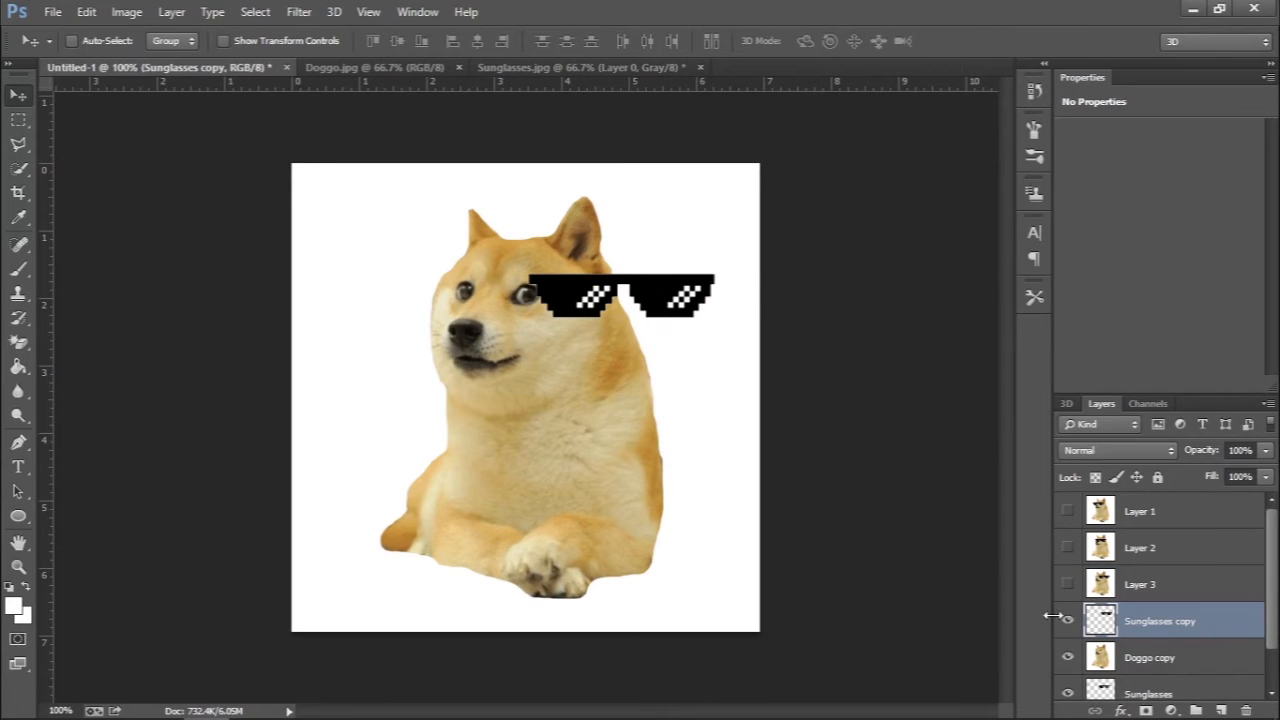
- Merge the shifted sunglasses with the dog copy and name the frame Layer 4
double_click(1140, 621)
text(Layer 4)
key(Return)
- Duplicate the Doggo layer for another frame and hide Layer 4
click(1148, 657)
key(ctrl+j)
click(1067, 572)
click(1067, 572)
click(1067, 574)
- Shift the sunglasses right until they partly leave the canvas and merge them with the dog copy as Layer 5
click(1150, 572)
key(alt+bracketleft)
drag(654, 500, 689, 500)
key(ctrl+e)
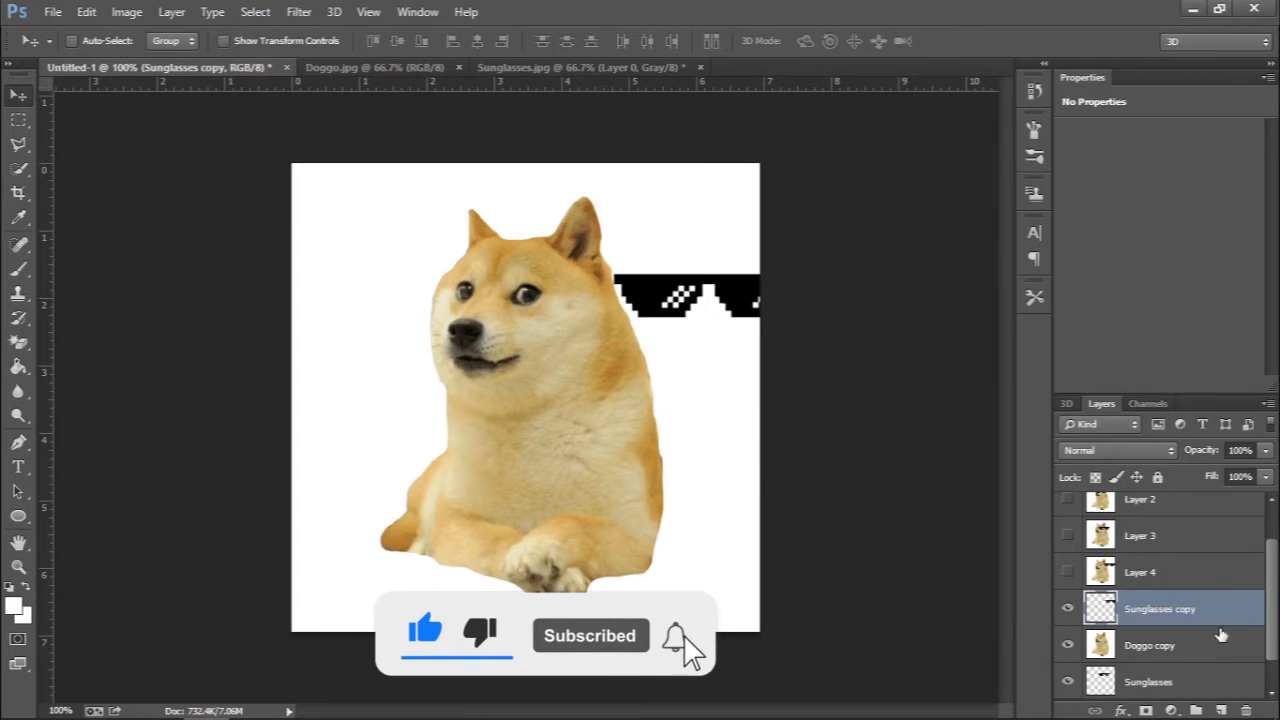
double_click(1150, 608)
text(La)
key(Escape)
key(ctrl+alt+z)
key(ctrl+alt+z)
key(ctrl+alt+z)
key(ctrl+alt+z)
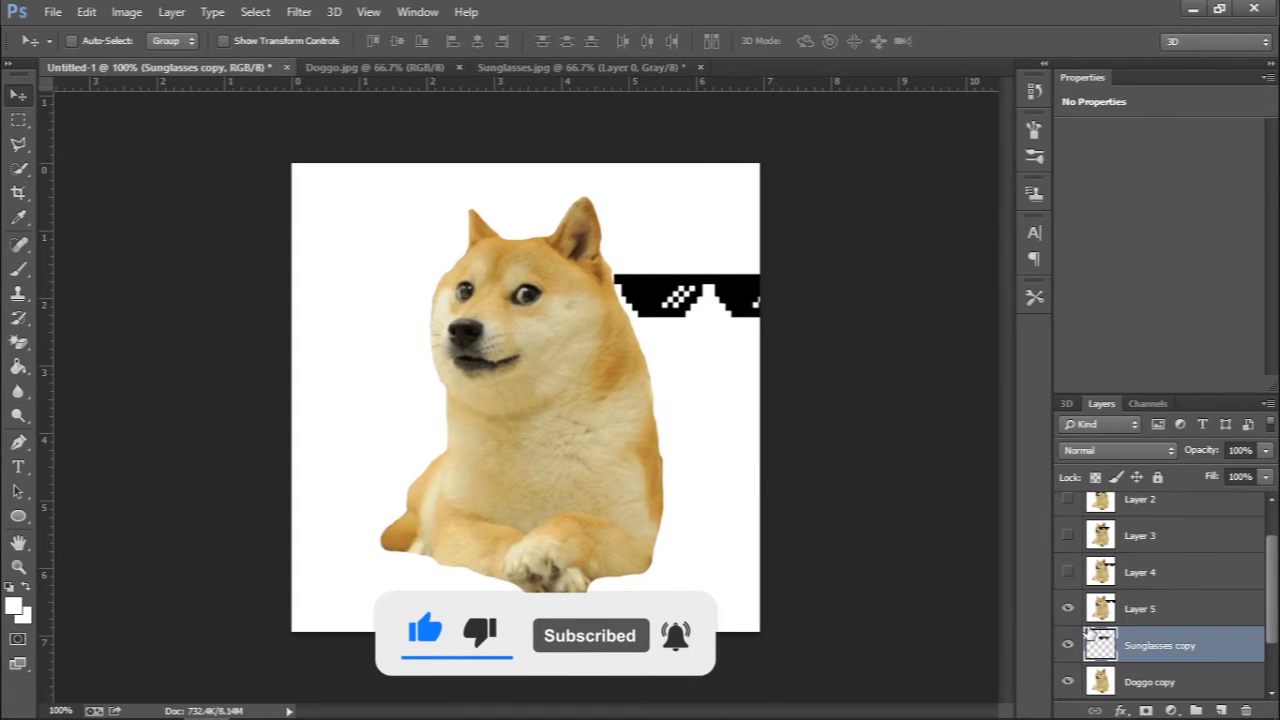
- Hide Layer 5, then move the sunglasses halfway off the canvas and merge them with the dog copy as Layer 6
key(ctrl+alt+z)
key(ctrl+alt+z)
key(ctrl+alt+z)
key(ctrl+alt+z)
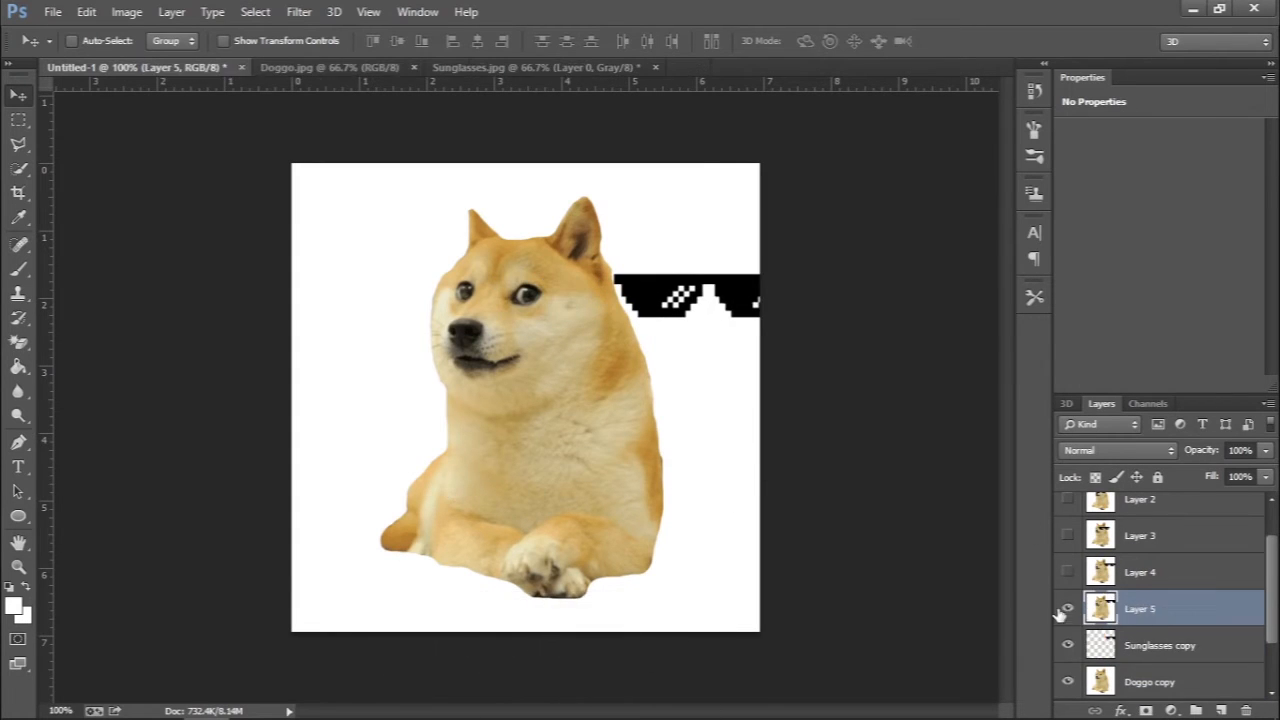
key(ctrl+alt+z)
key(ctrl+alt+z)
key(ctrl+alt+z)
key(ctrl+alt+z)
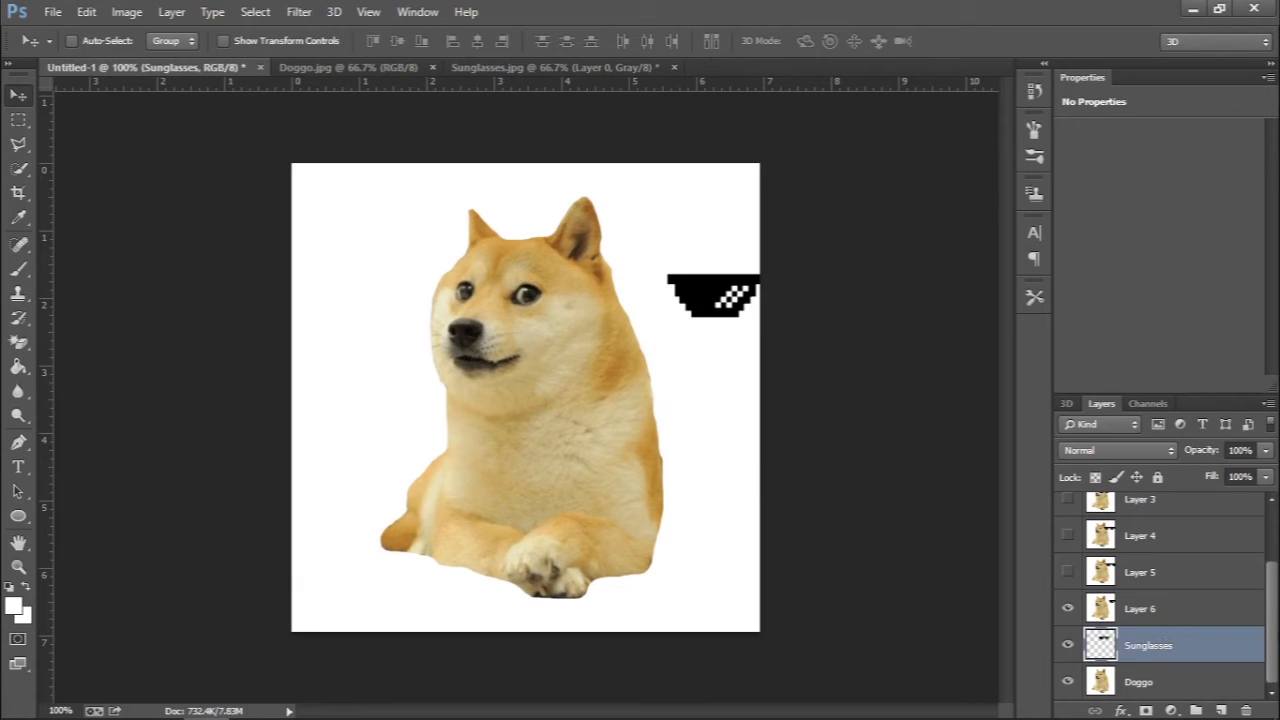
- Duplicate the sunglasses and dog, move the sunglasses almost off the canvas's right edge, and merge both as Layer 7
key(ctrl+alt+z)
key(ctrl+alt+z)
key(ctrl+alt+z)
key(ctrl+alt+z)
key(ctrl+alt+z)
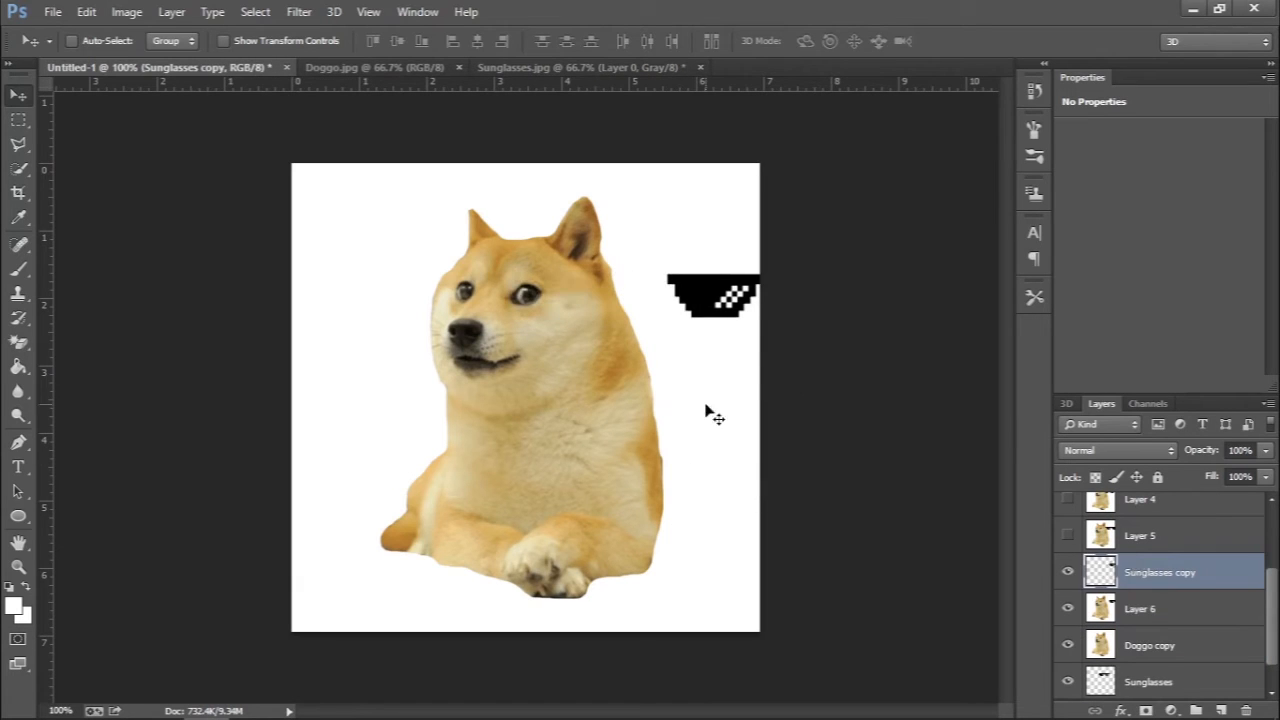
key(ctrl+alt+z)
key(ctrl+alt+z)
key(ctrl+alt+z)
key(ctrl+alt+z)
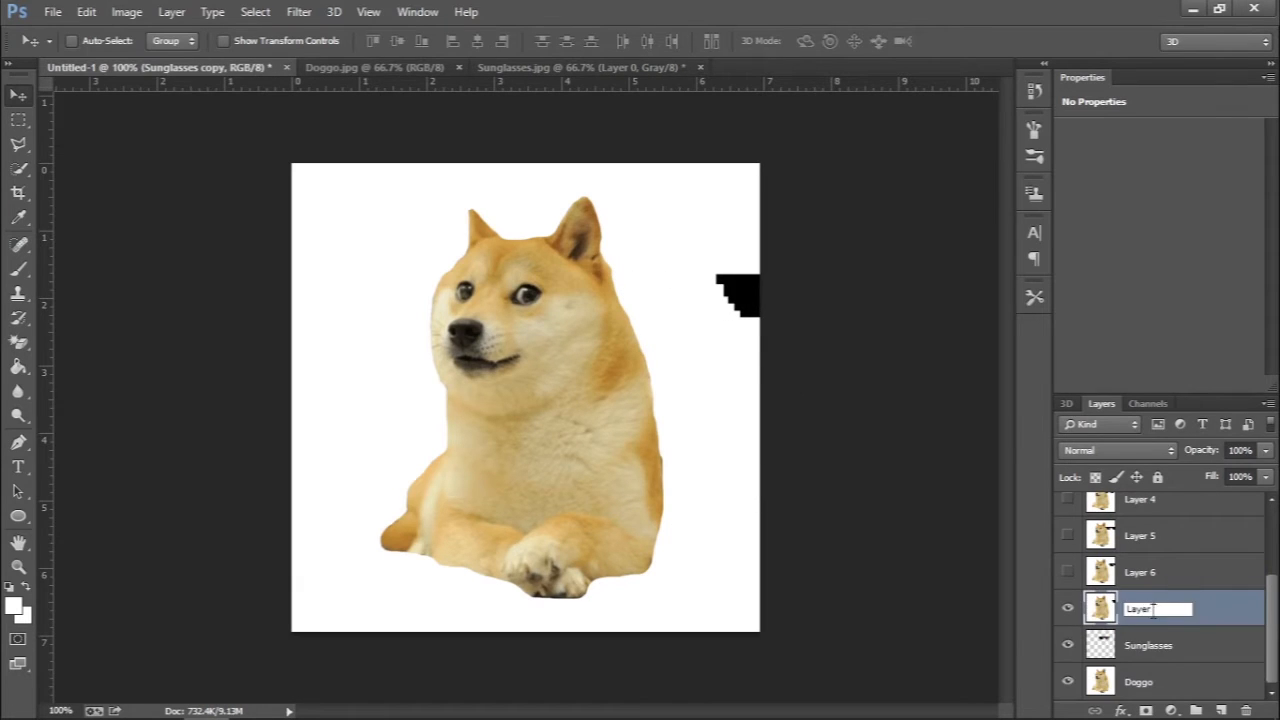
- Make the plain dog frames Layer 8 and Layer 9 without visible sunglasses, and show all frame layers
key(ctrl+alt+z)
key(ctrl+alt+z)
key(ctrl+alt+z)
double_click(1146, 645)
key(ctrl+alt+z)
key(ctrl+alt+z)
key(ctrl+alt+z)
key(ctrl+alt+z)
key(ctrl+alt+z)
key(ctrl+alt+z)
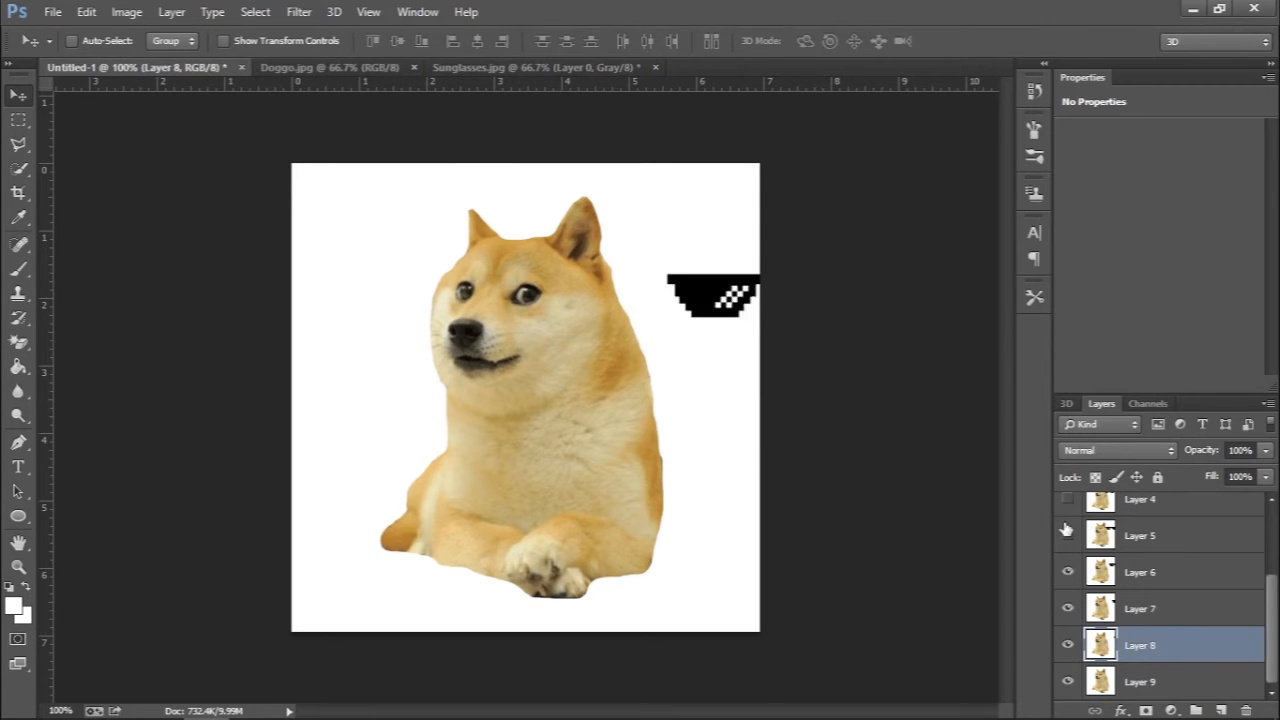
drag(1067, 608, 1066, 505)
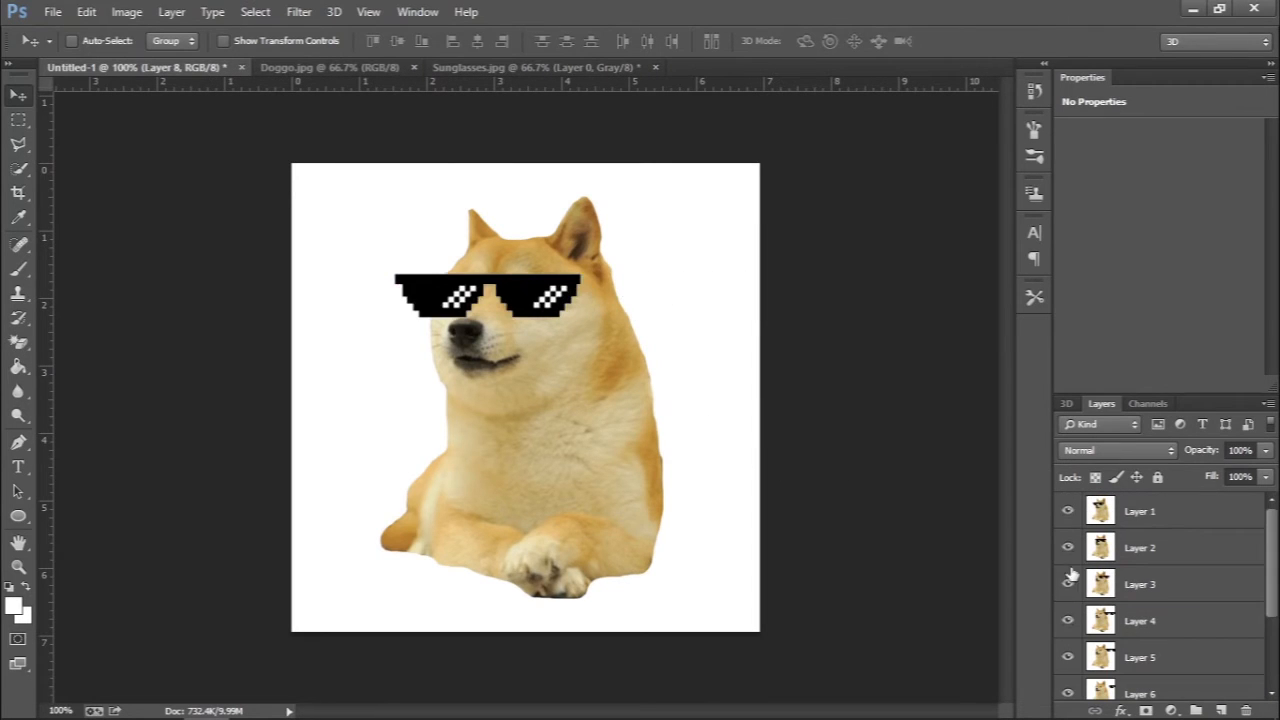
- Duplicate Layer 1 twice and name the copies Shake 1 and Shake 2
click(1145, 505)
key(ctrl+j)
key(ctrl+j)
double_click(1140, 547)
text(Shake 1)
double_click(1140, 511)
text(Shake 2)
- Hide Shake 2 and tilt the Shake 1 layer slightly with Free Transform
click(1067, 511)
click(1180, 547)
key(ctrl+t)
drag(748, 375, 846, 154)
key(Return)
- Show the Shake 2 layer again and rotate it slightly counter-clockwise
click(1067, 511)
click(1180, 511)
key(ctrl+t)
drag(794, 106, 780, 123)
key(Return)
- Duplicate Shake 1 and Shake 2 and stack the copies in the same order above the originals
key(ctrl+j)
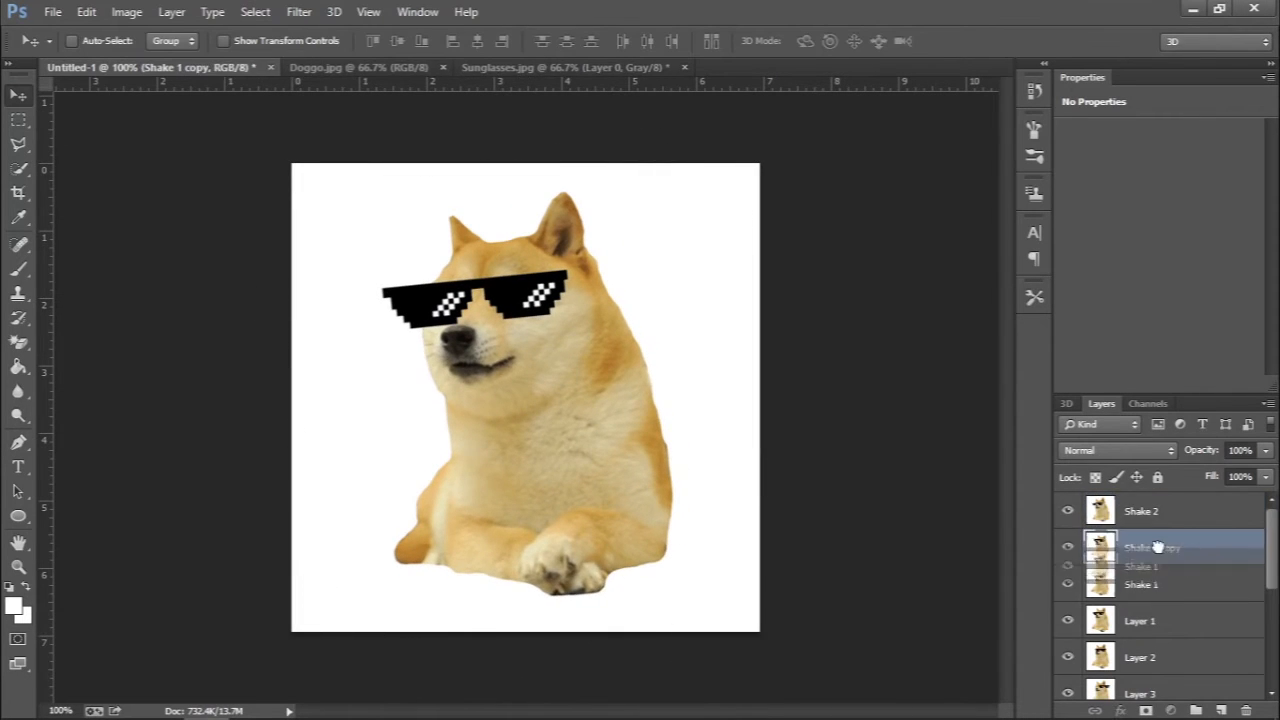
scroll(1160, 600, down, 3)
scroll(1273, 511, up, 5)
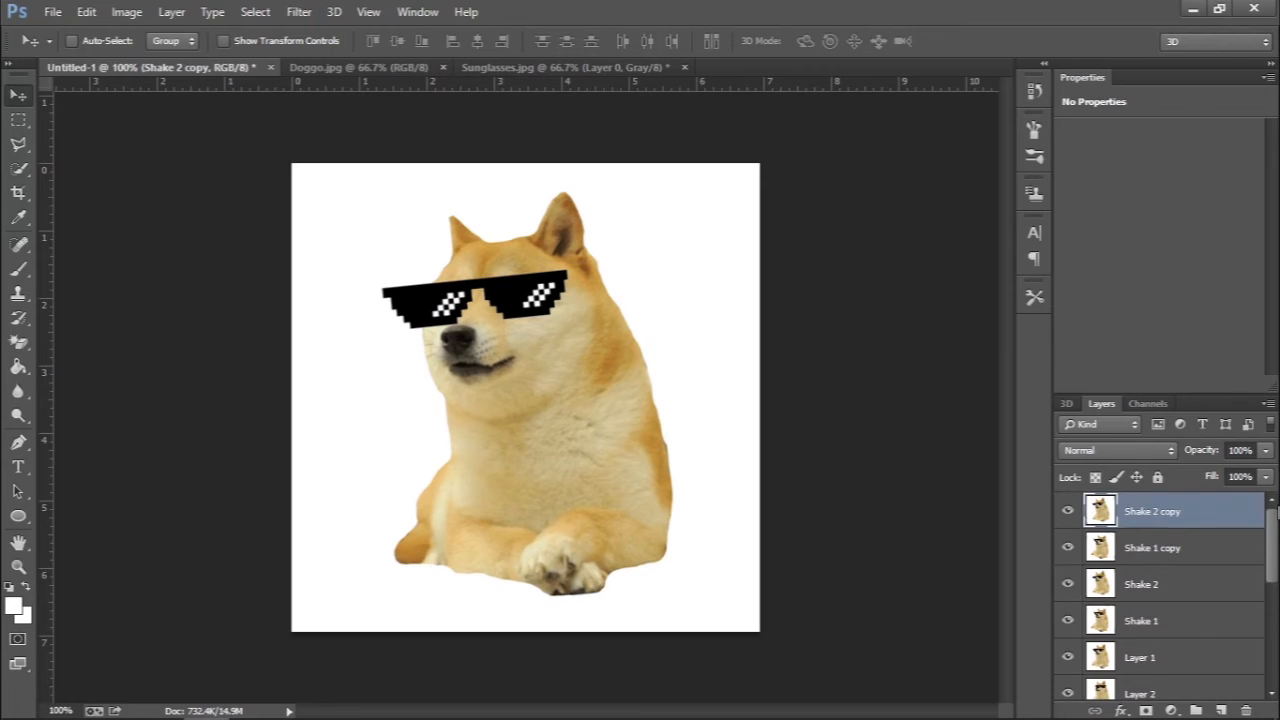
- Open the Timeline and create a frame animation
click(418, 12)
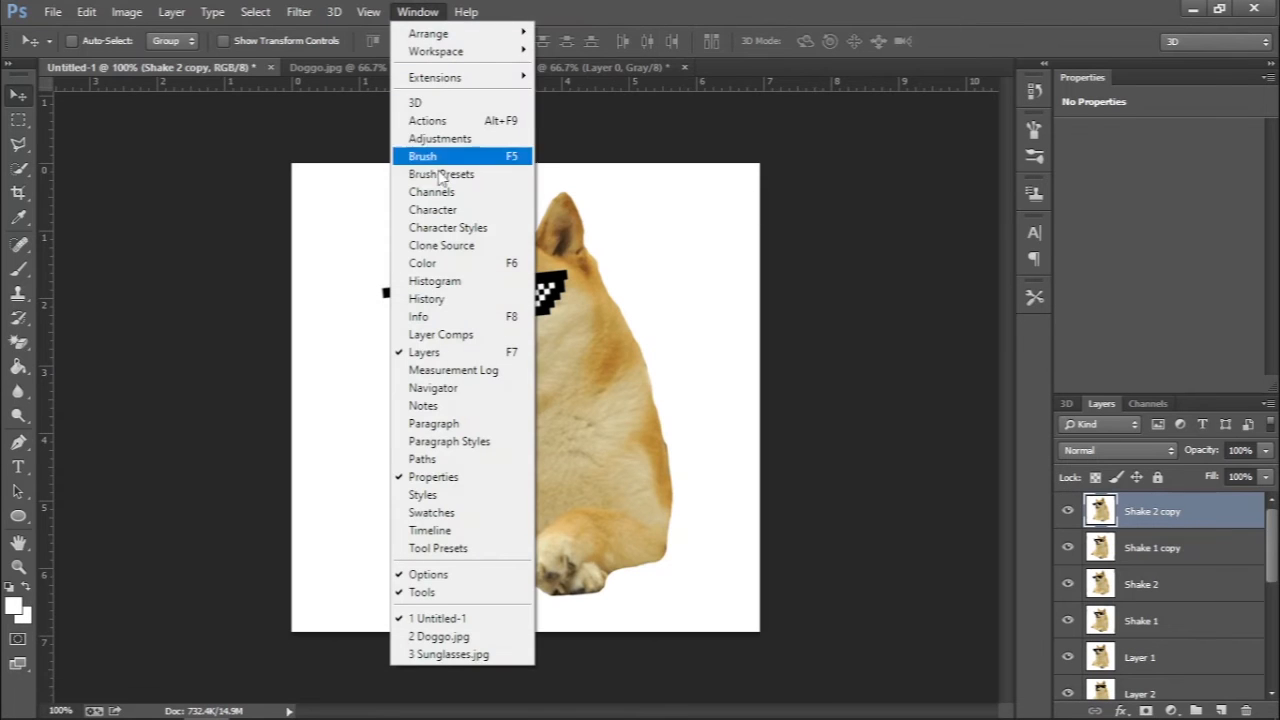
click(437, 532)
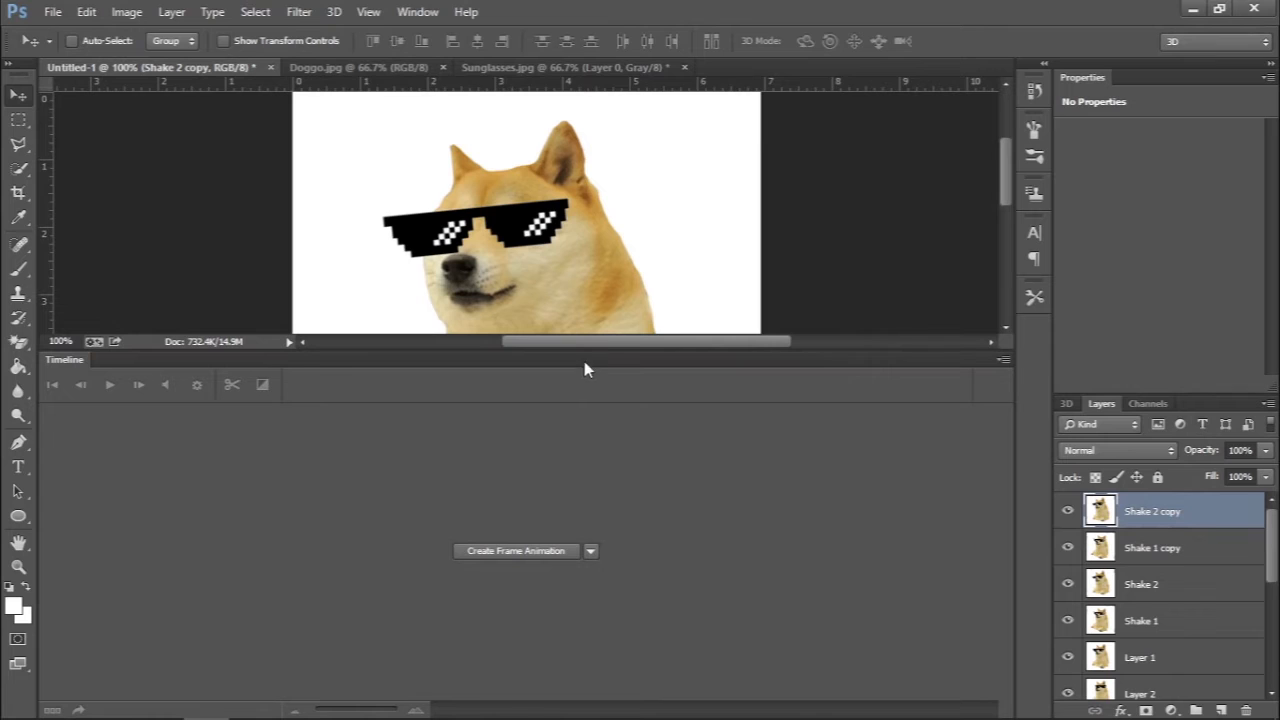
drag(597, 354, 600, 583)
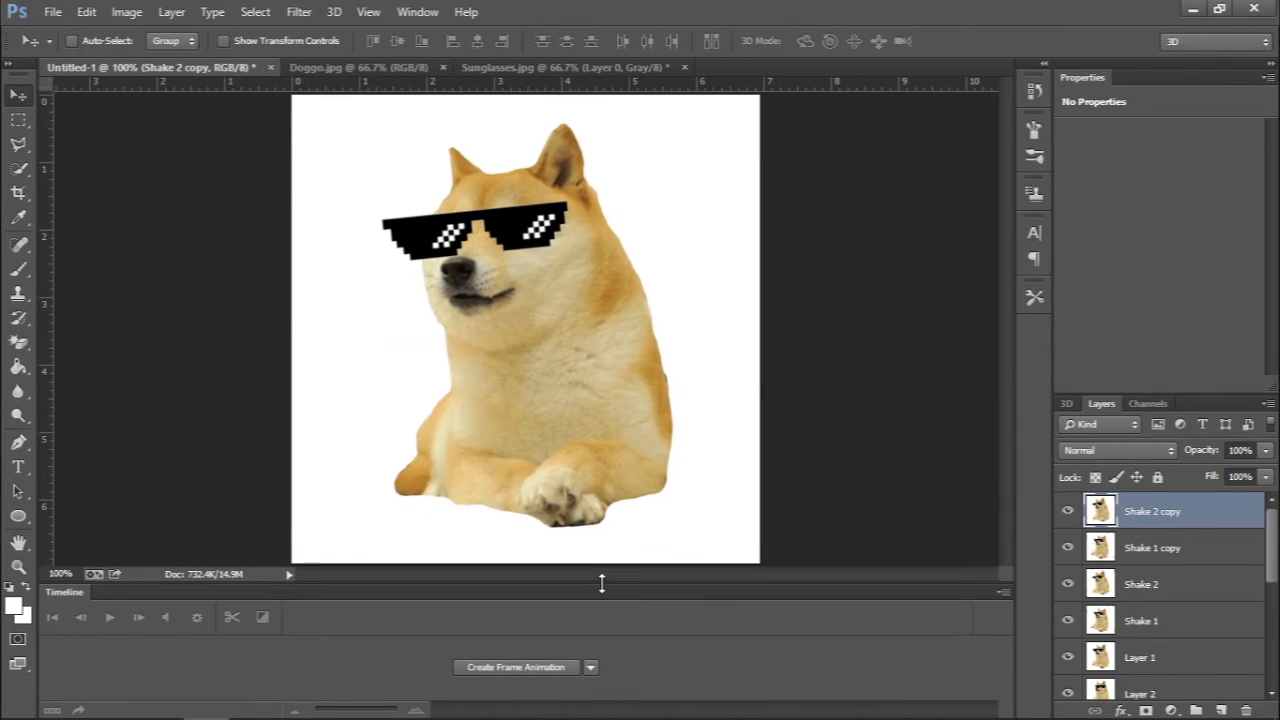
click(513, 675)
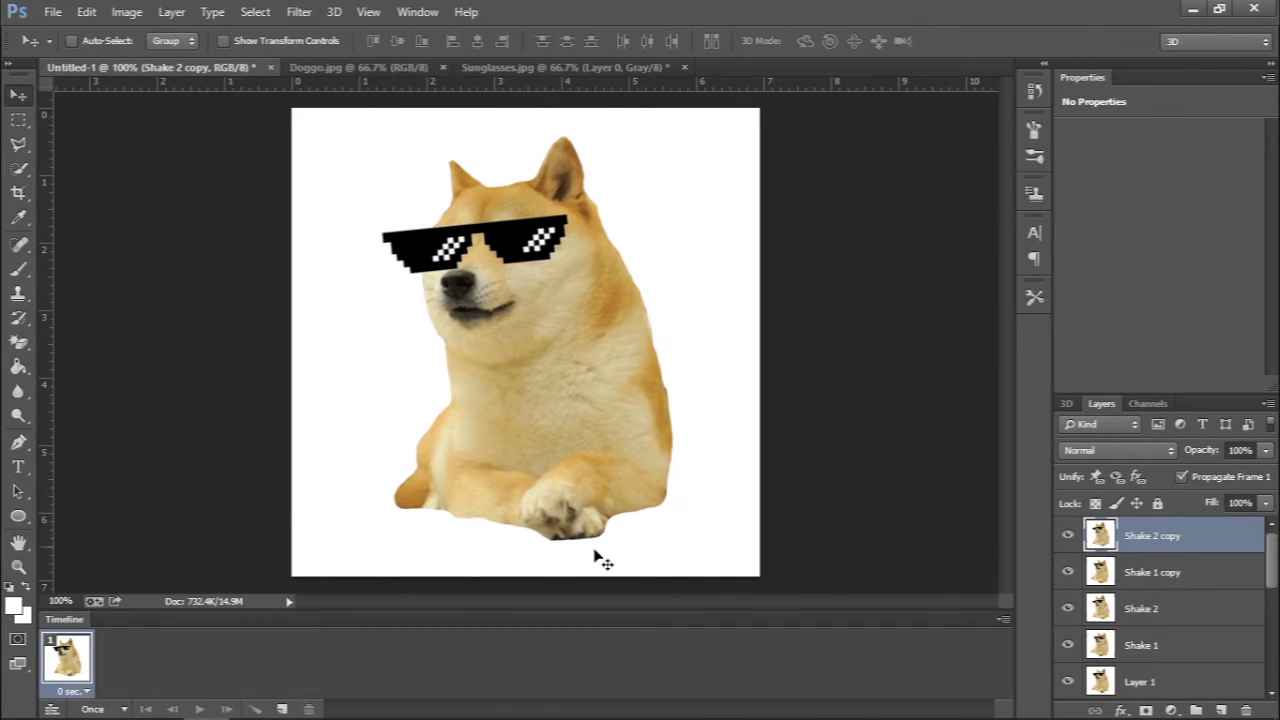
- Convert the frame animation to a video timeline
scroll(1274, 548, down, 3)
scroll(1274, 548, up, 3)
click(52, 710)
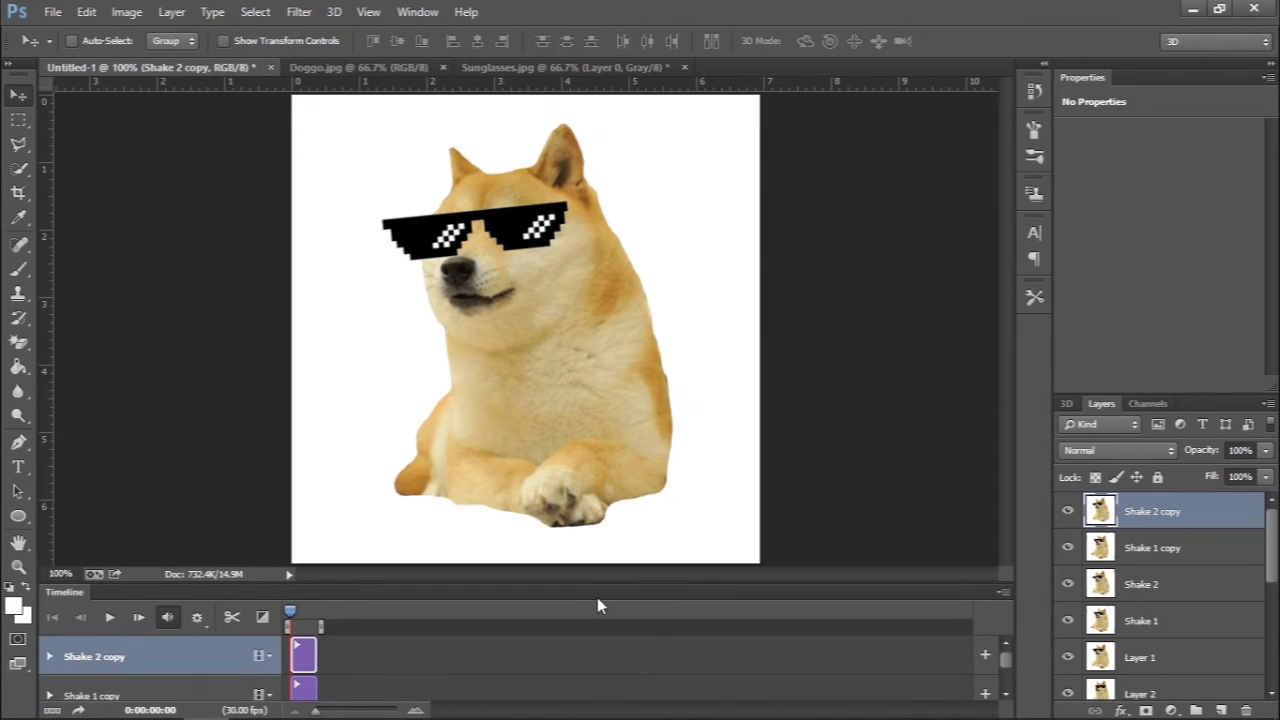
- Stagger the clips from Layer 8 up to Layer 2 end to end after the Layer 9 clip
drag(587, 582, 596, 306)
drag(1008, 495, 1020, 620)
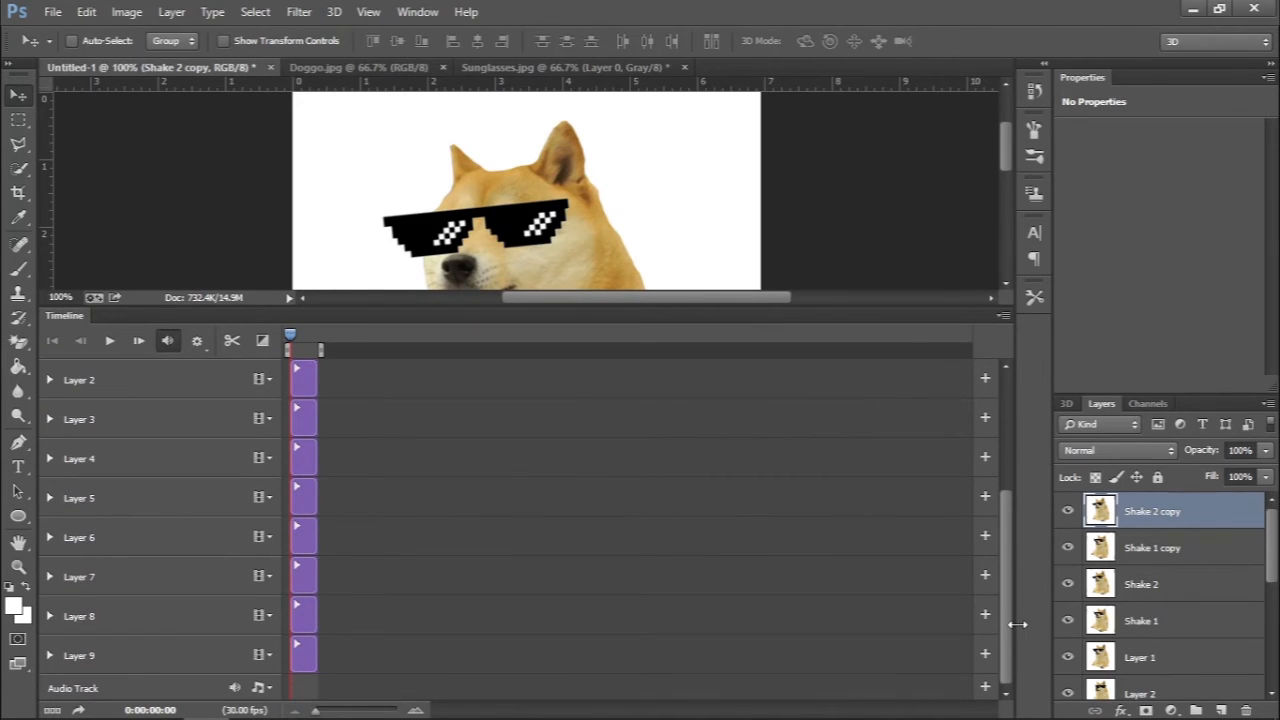
drag(303, 621, 331, 621)
drag(305, 578, 360, 578)
drag(305, 537, 391, 537)
drag(302, 497, 417, 497)
drag(307, 458, 447, 460)
drag(303, 419, 473, 419)
drag(303, 380, 500, 378)
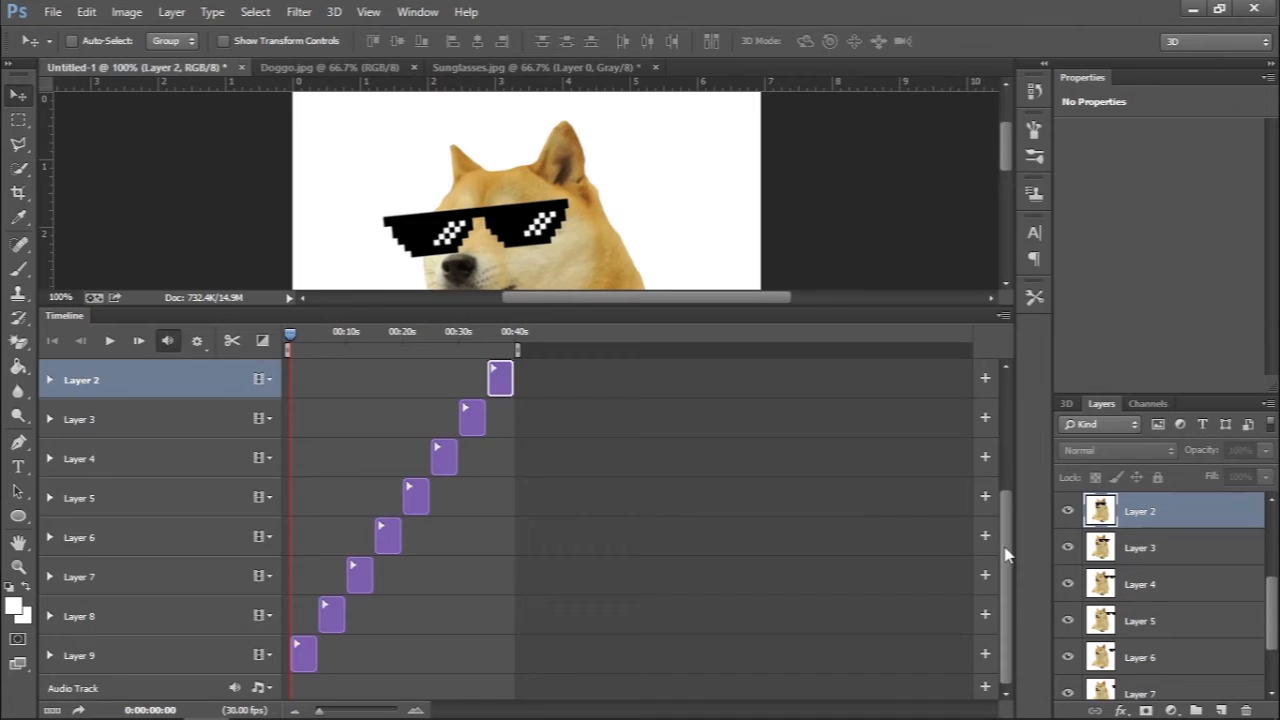
- Place the Layer 1, Shake 1, Shake 2, Shake 1 copy and Shake 2 copy clips end to end after Layer 2
scroll(1005, 553, up, 5)
drag(304, 523, 528, 523)
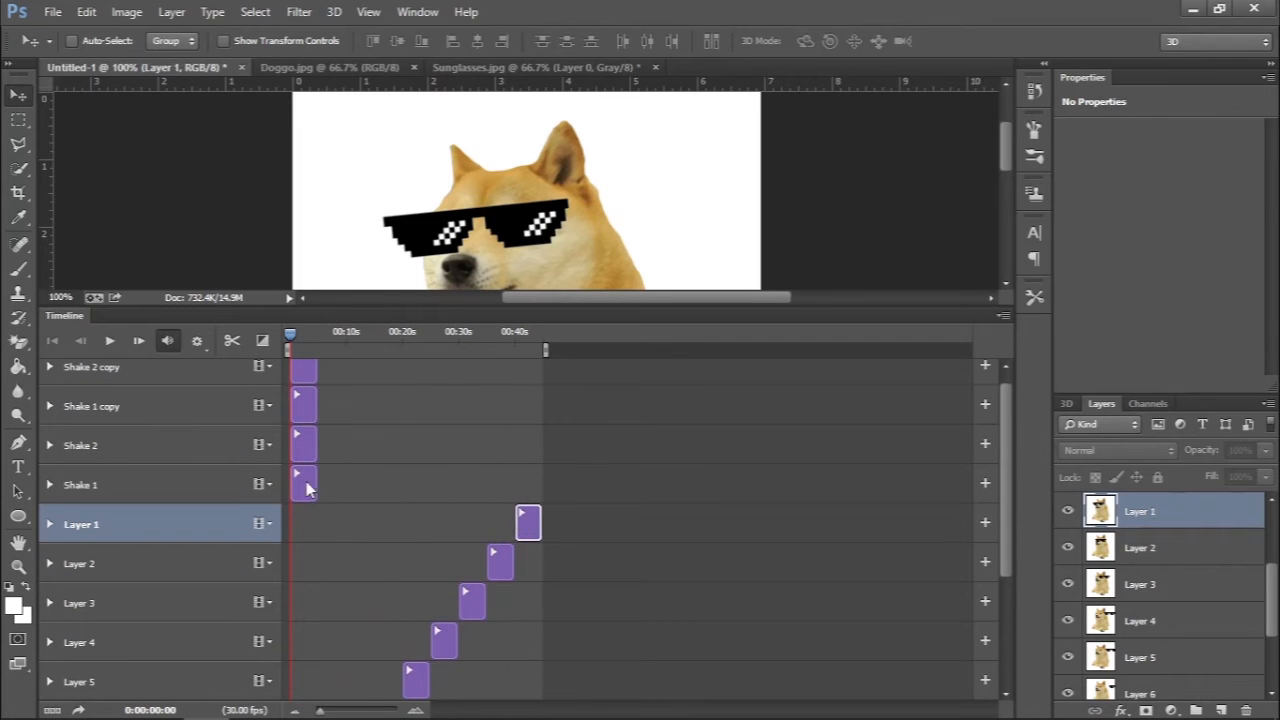
drag(307, 487, 559, 486)
click(303, 445)
drag(296, 444, 576, 437)
drag(303, 405, 612, 404)
scroll(434, 375, up, 1)
click(434, 375)
drag(303, 378, 641, 378)
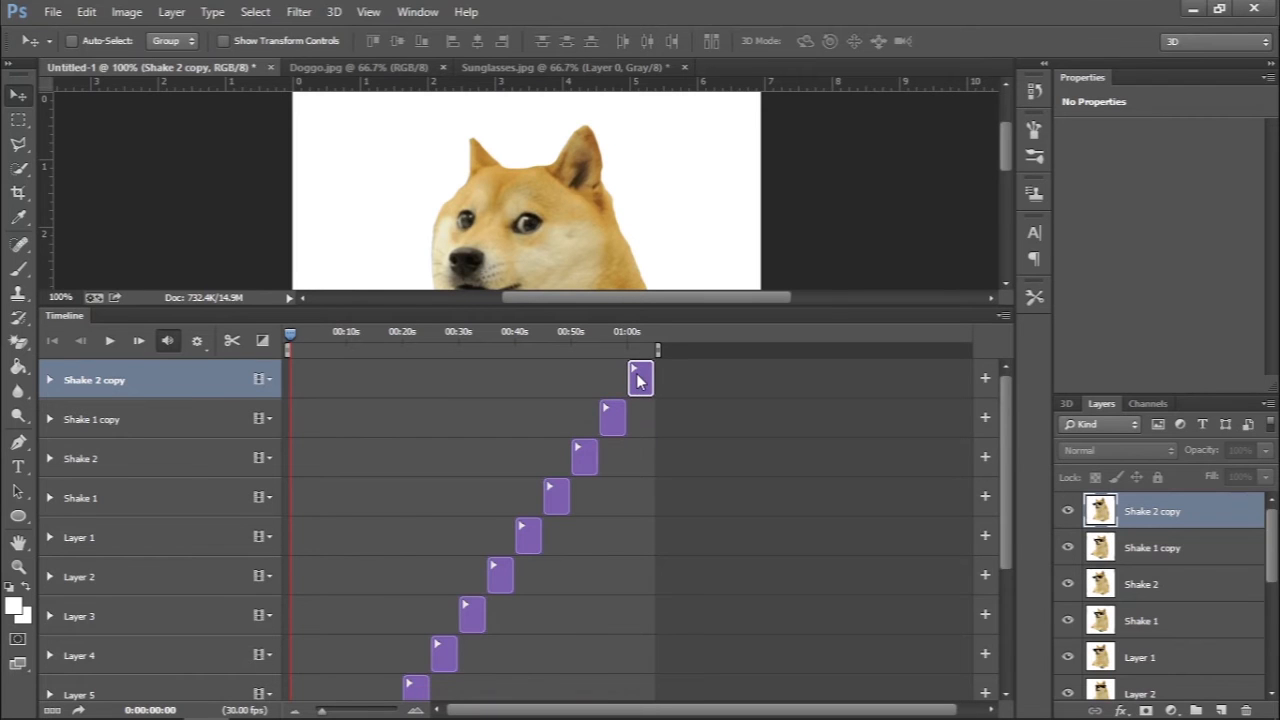
- Shrink the timeline area, convert the video timeline to a frame animation and preview its playback
drag(362, 314, 392, 542)
click(53, 710)
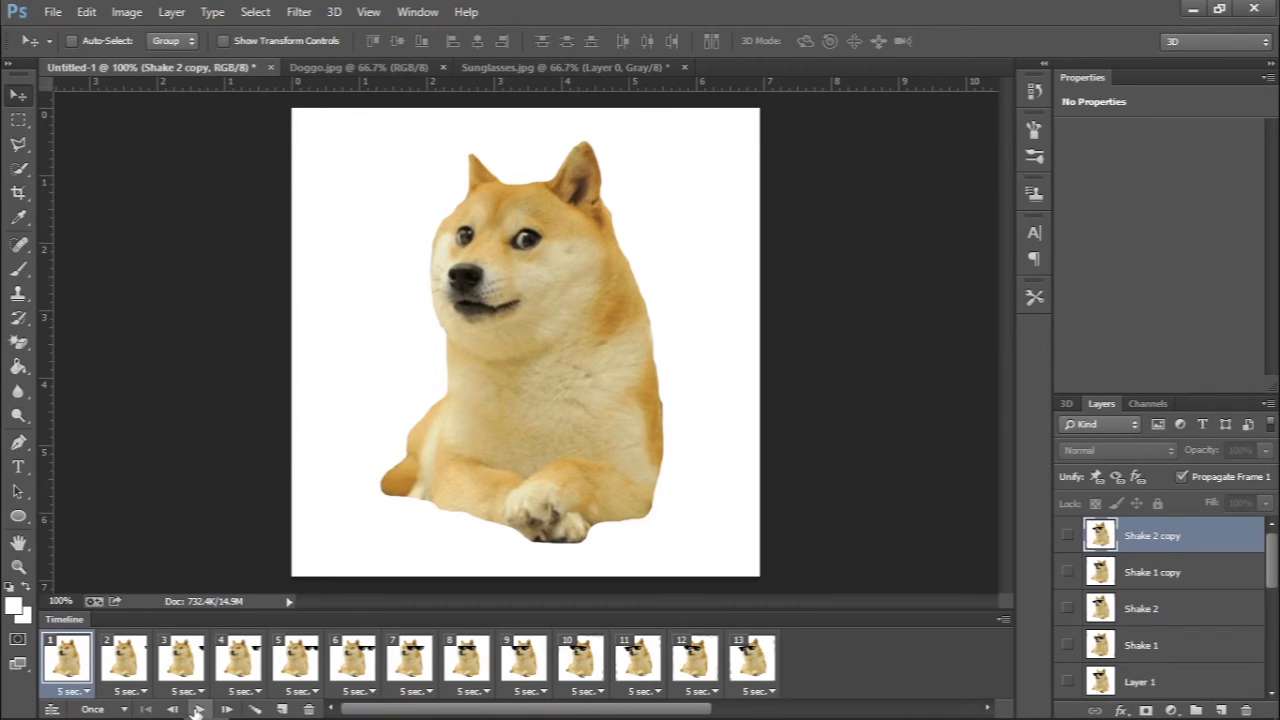
click(197, 709)
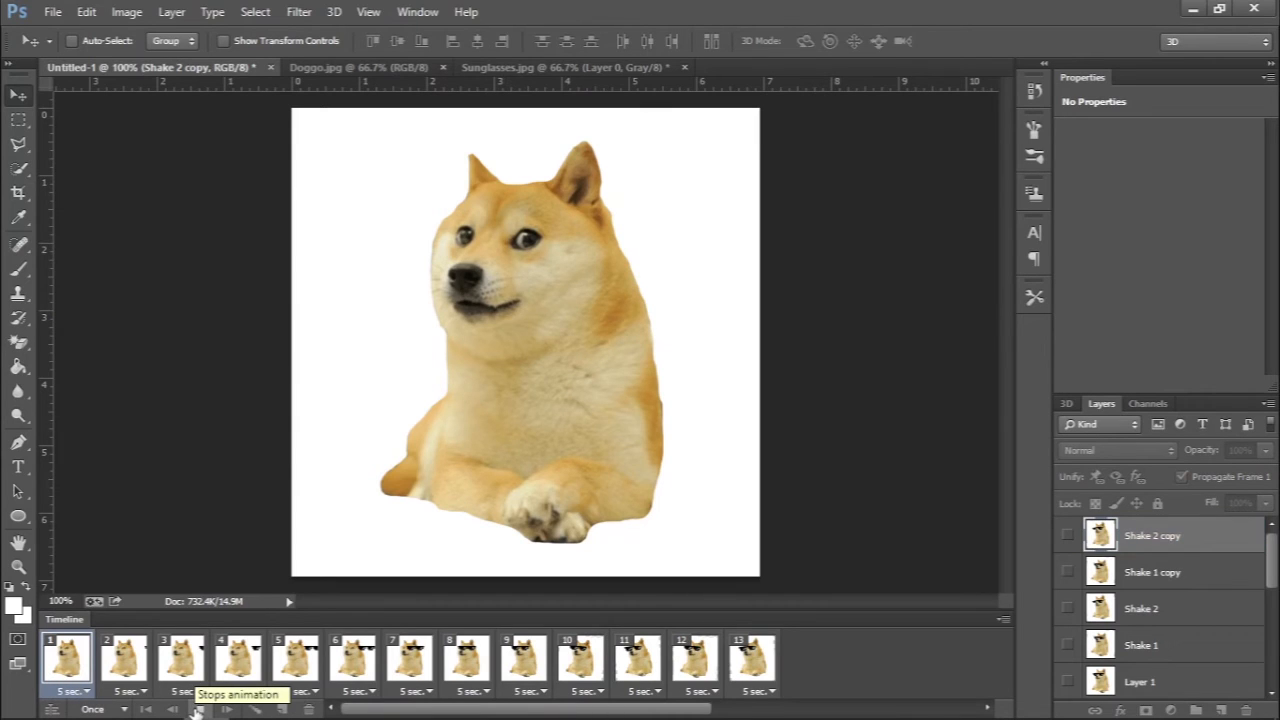
click(197, 709)
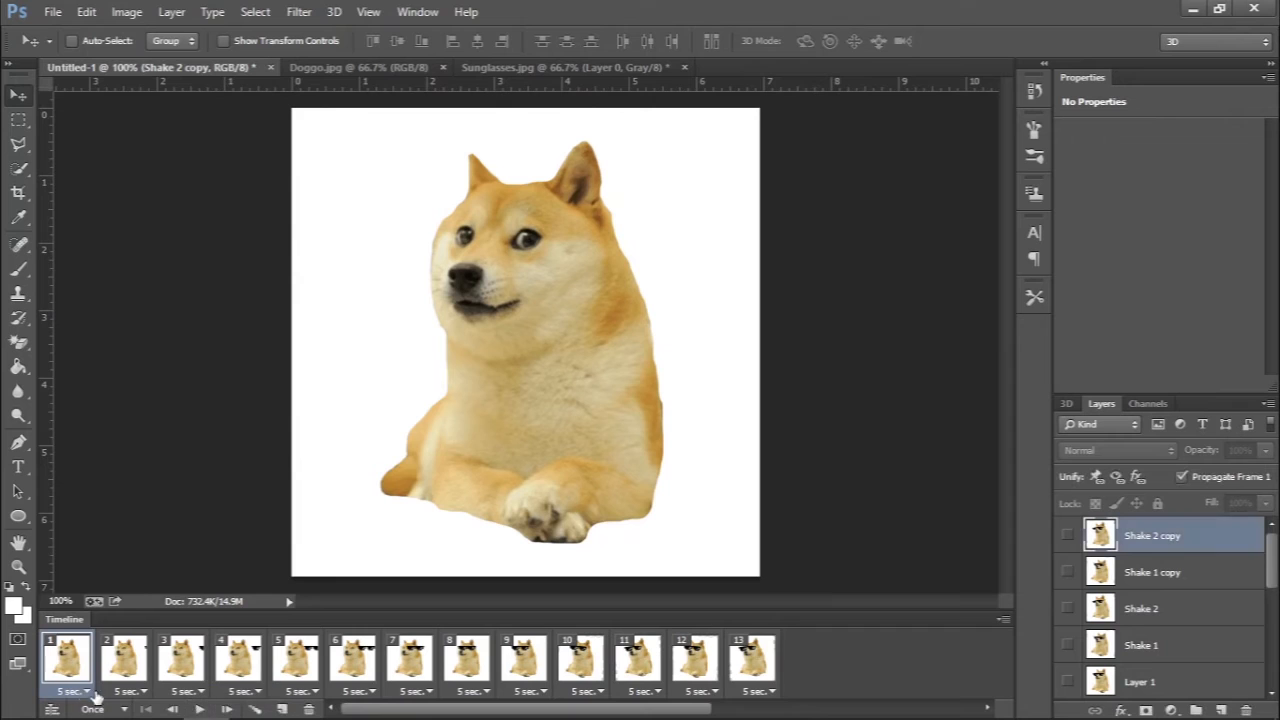
- Set the delay of all 13 frames to 0.1 seconds and play the animation
shift+click(762, 650)
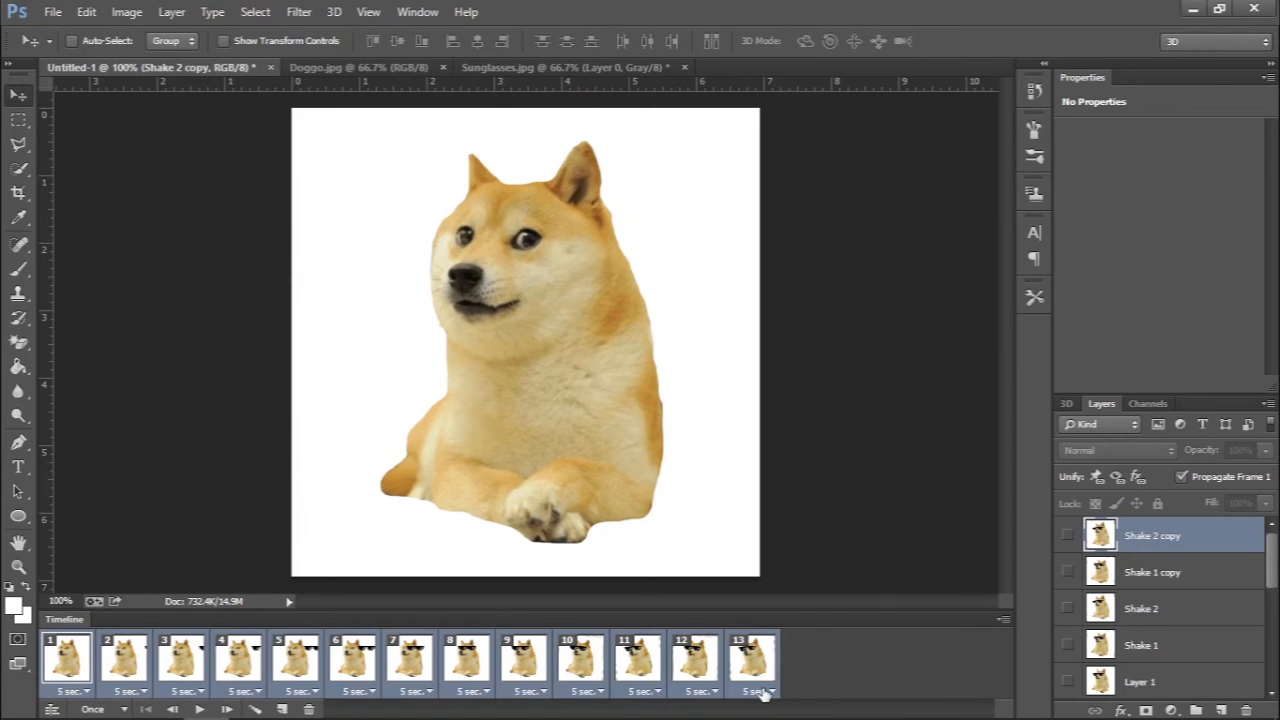
click(763, 692)
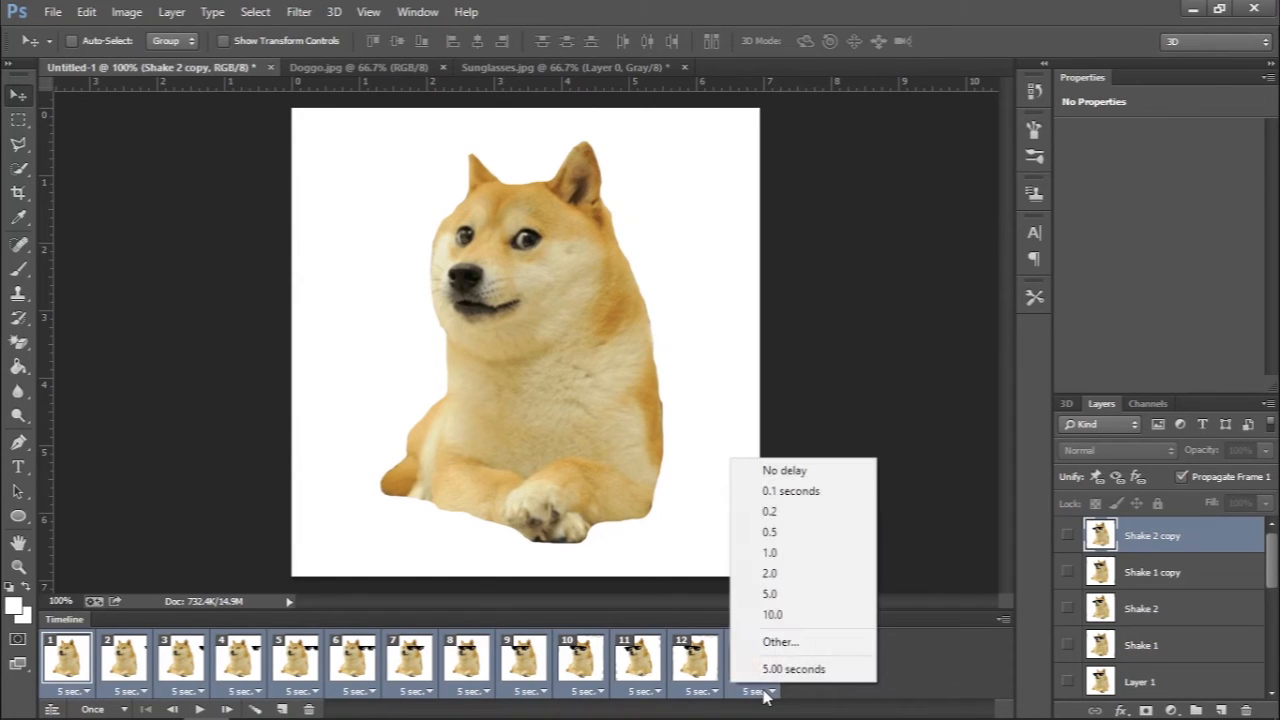
click(787, 496)
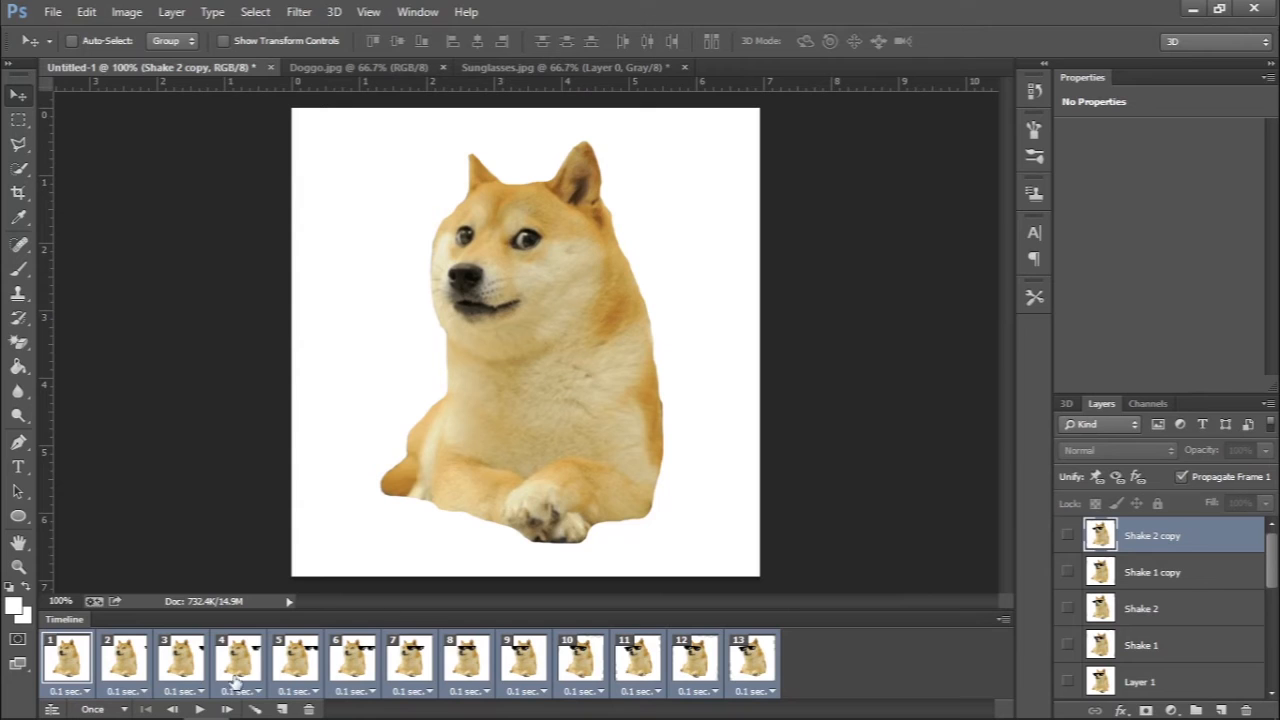
click(203, 708)
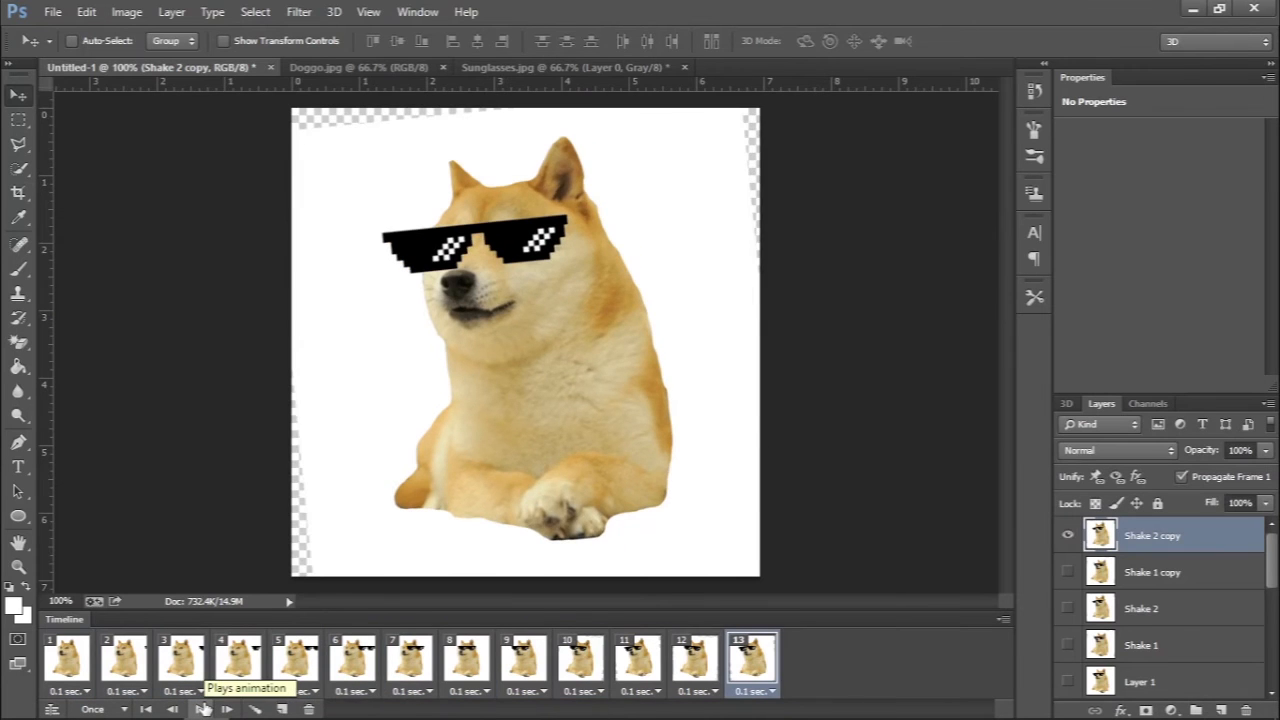
- Fill the transparent edges with white using the Paint Bucket on Shake 2 copy in frame 13 and Shake 1 copy in frame 12
key(g)
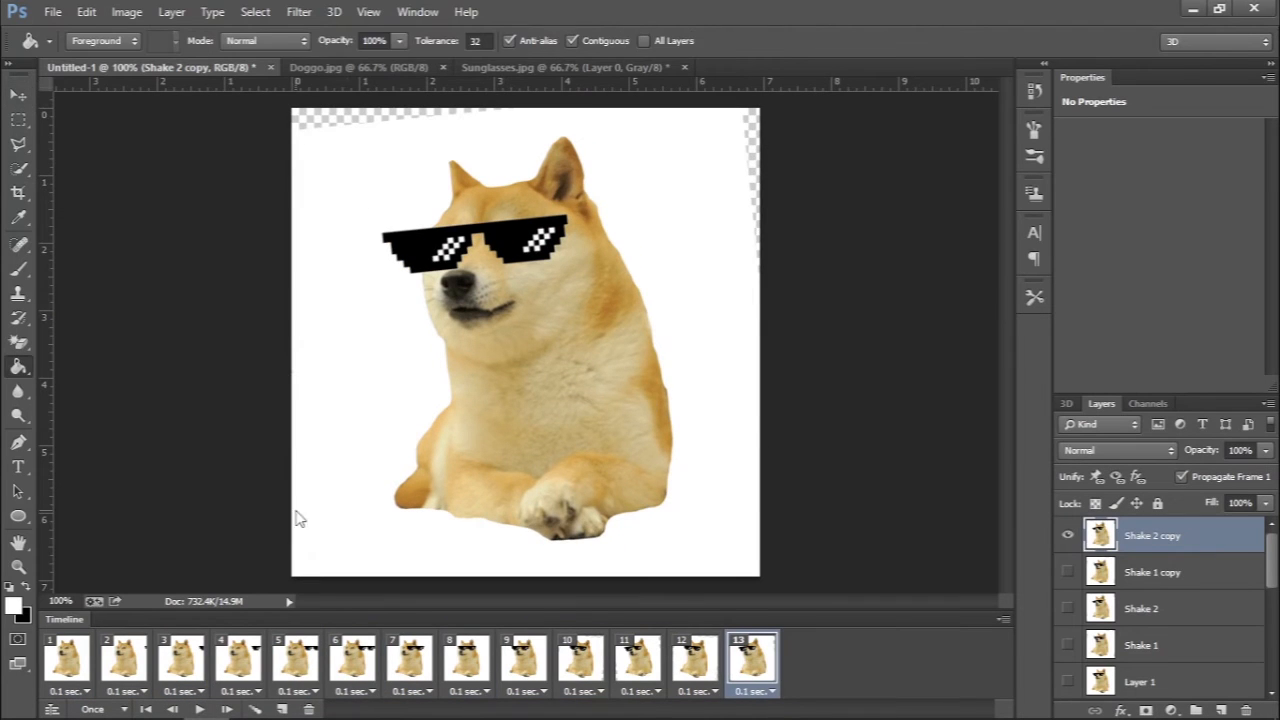
key(Left)
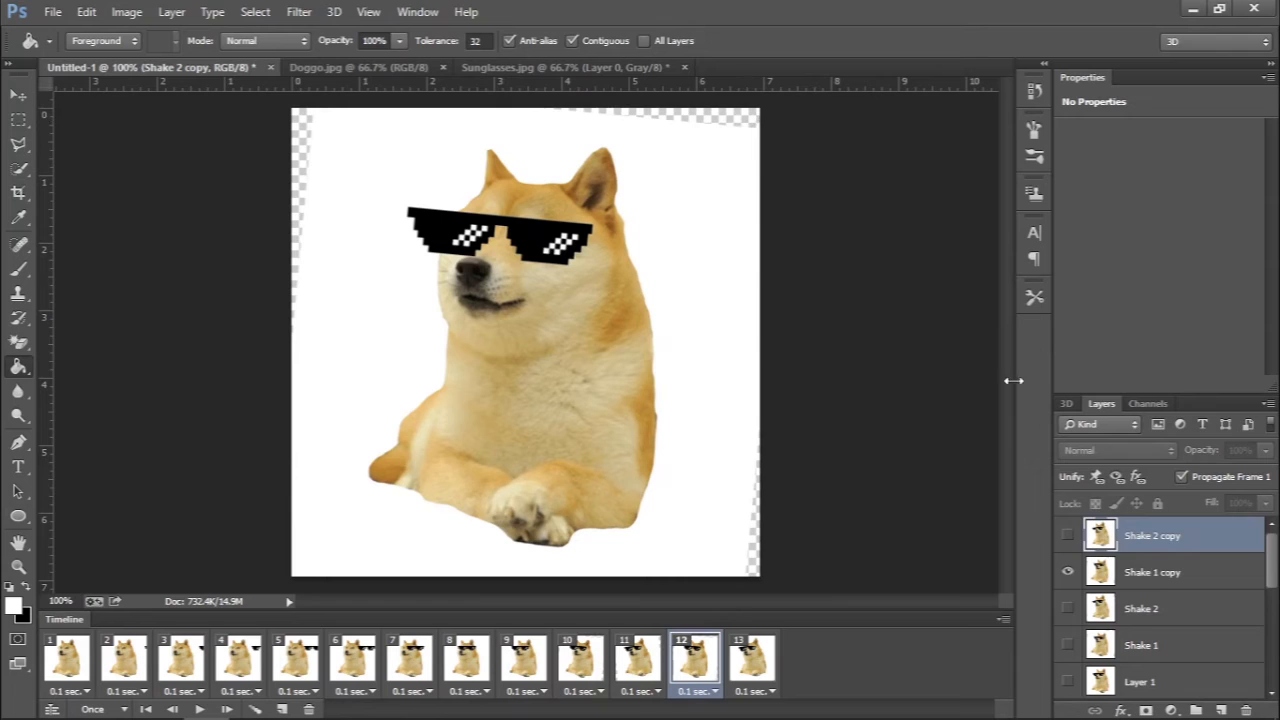
key(alt+bracketleft)
click(686, 124)
click(309, 157)
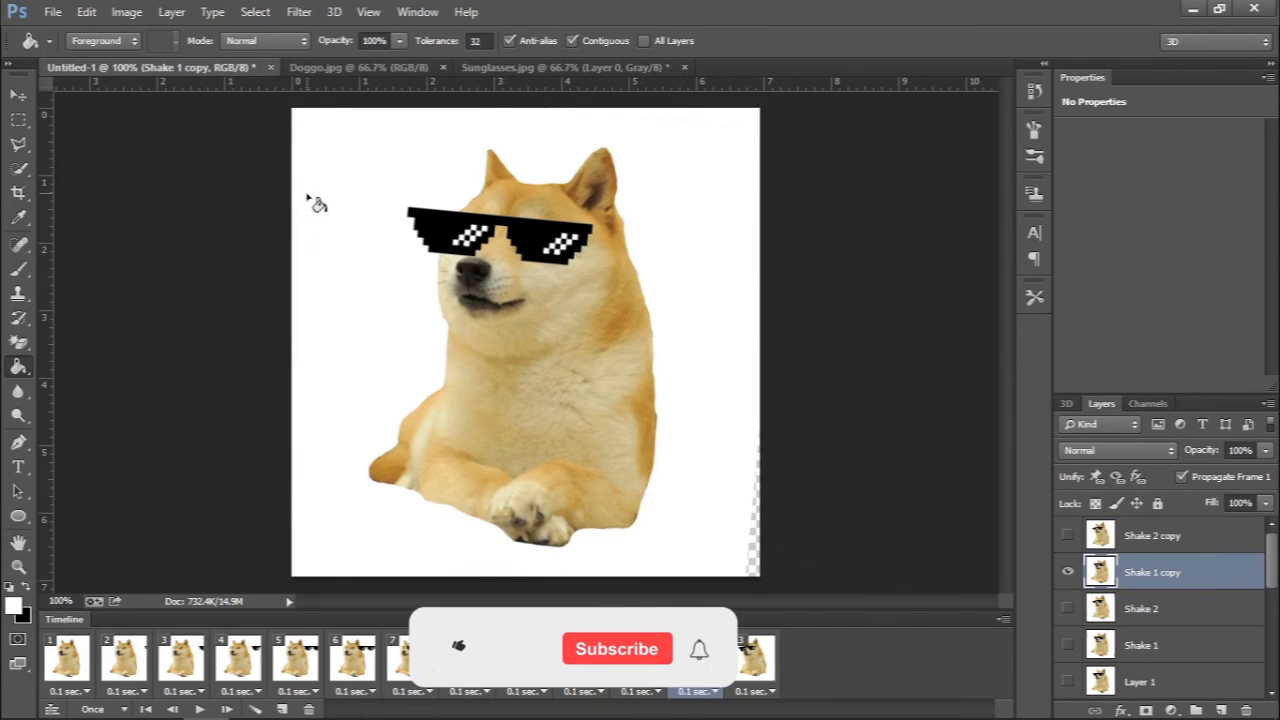
- Fill the transparent edges of the Shake 2 layer in frame 11 with white
click(640, 691)
click(1141, 618)
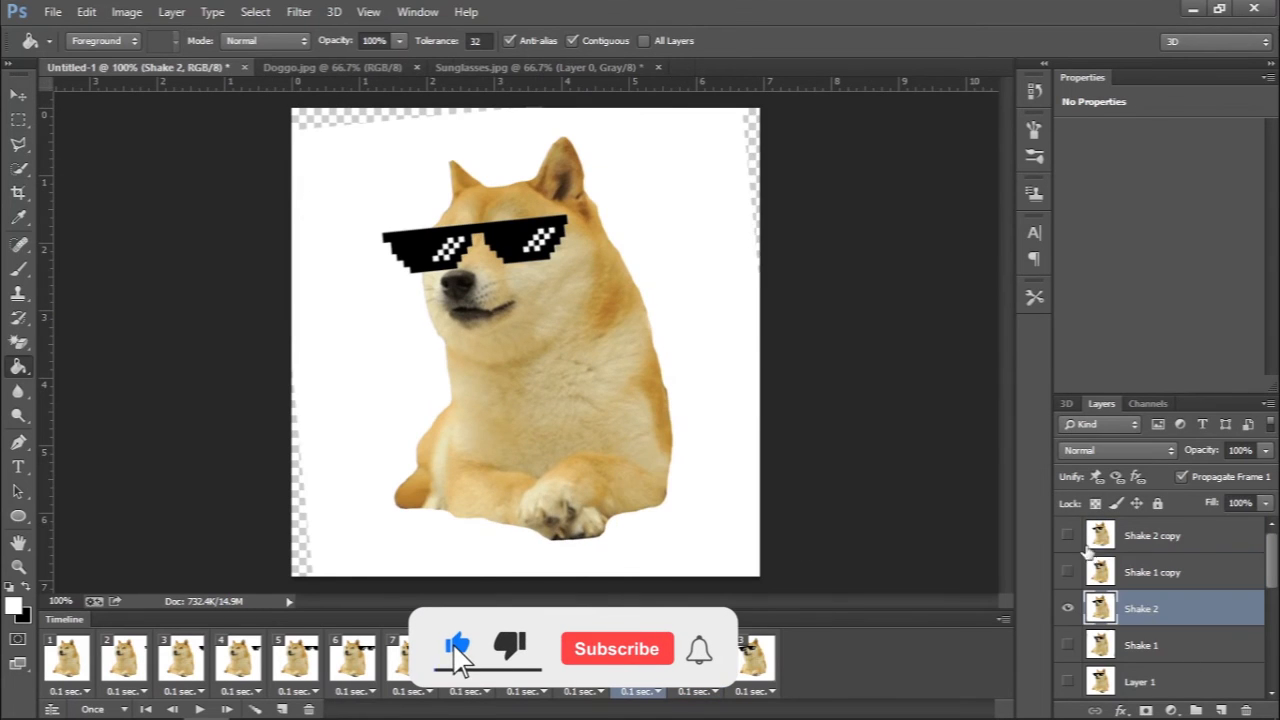
click(757, 171)
click(384, 127)
click(312, 515)
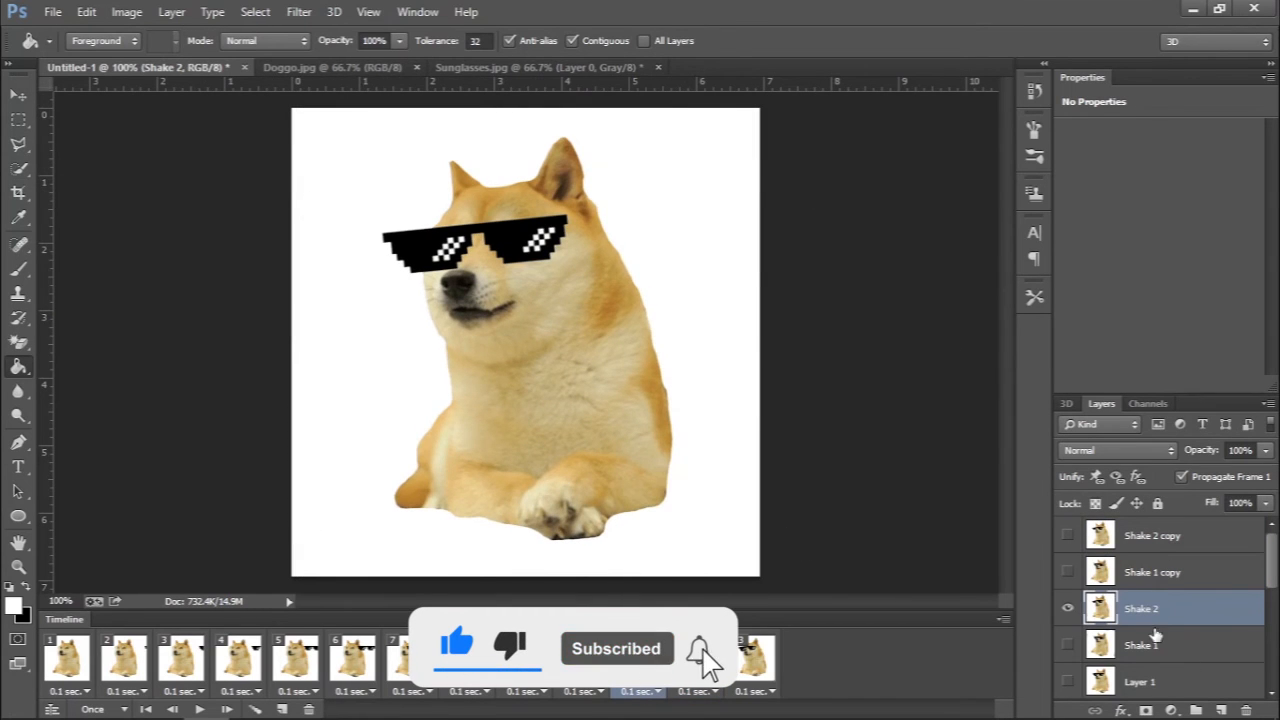
- Fill the transparent edges of the Shake 1 layer in frame 10 with white
click(1153, 633)
click(583, 660)
click(296, 224)
click(700, 120)
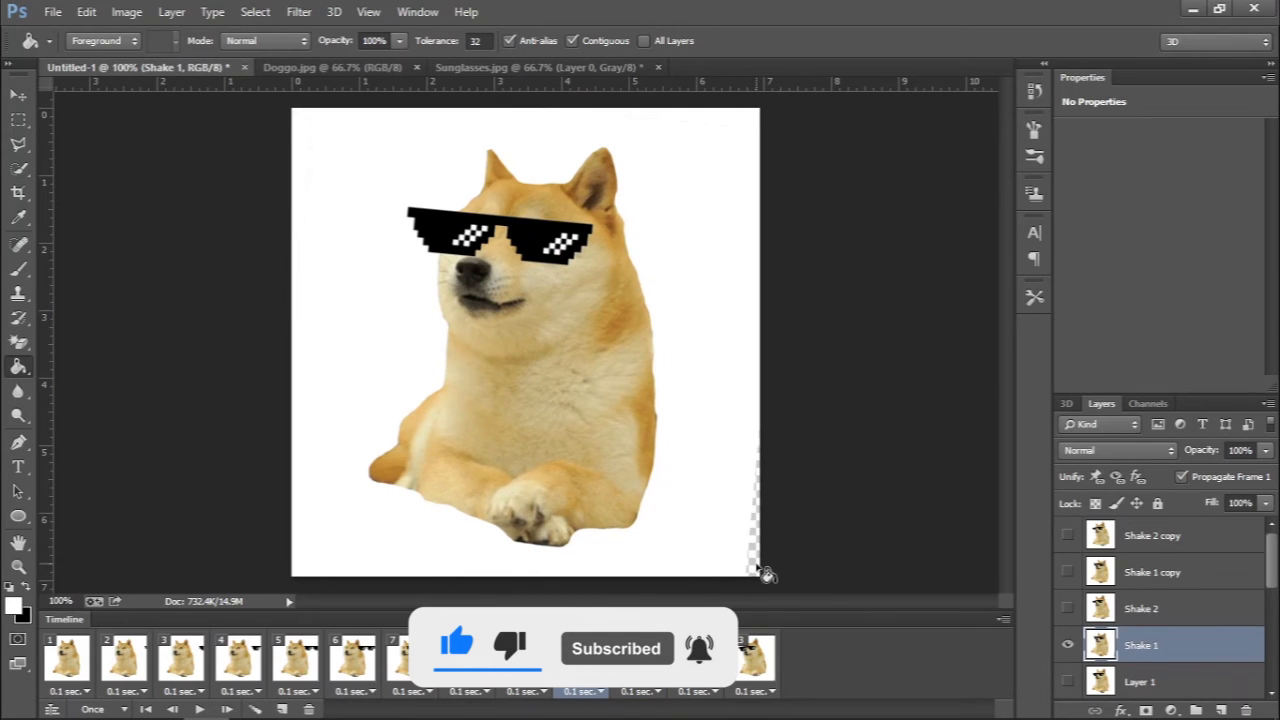
click(524, 657)
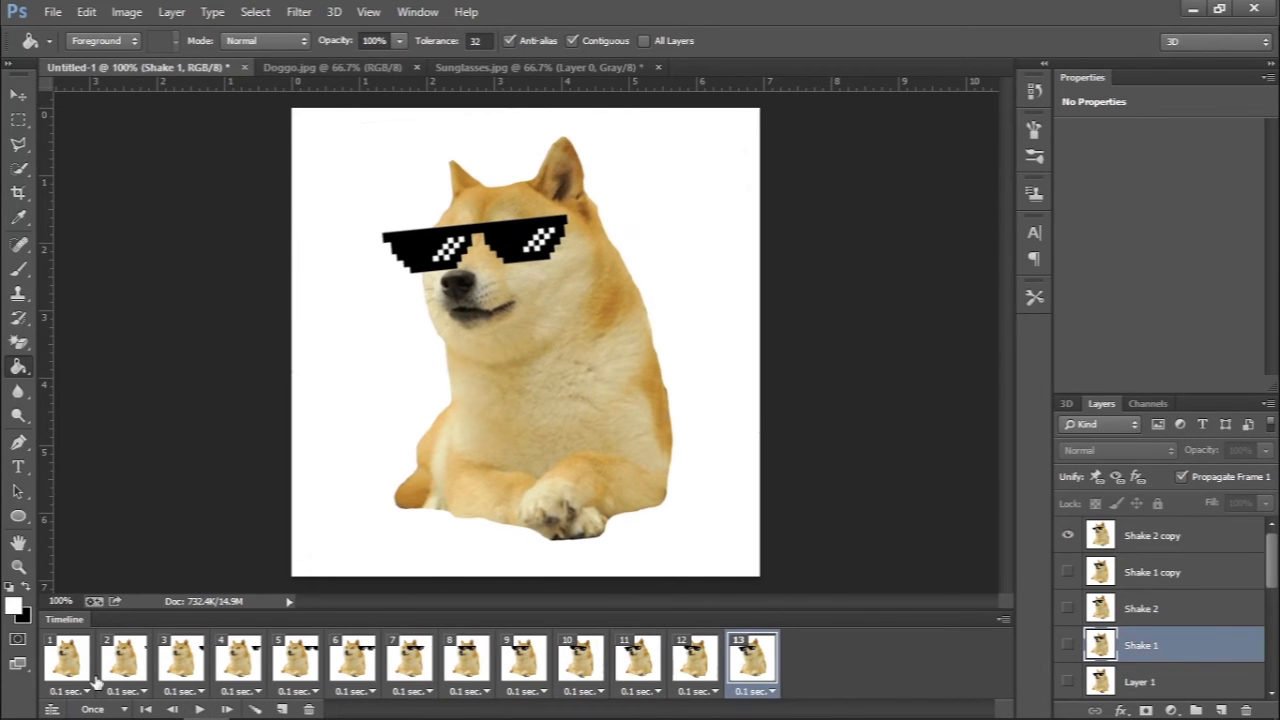
- Set the animation's looping to Forever, then play and stop it as a check
click(100, 710)
click(104, 660)
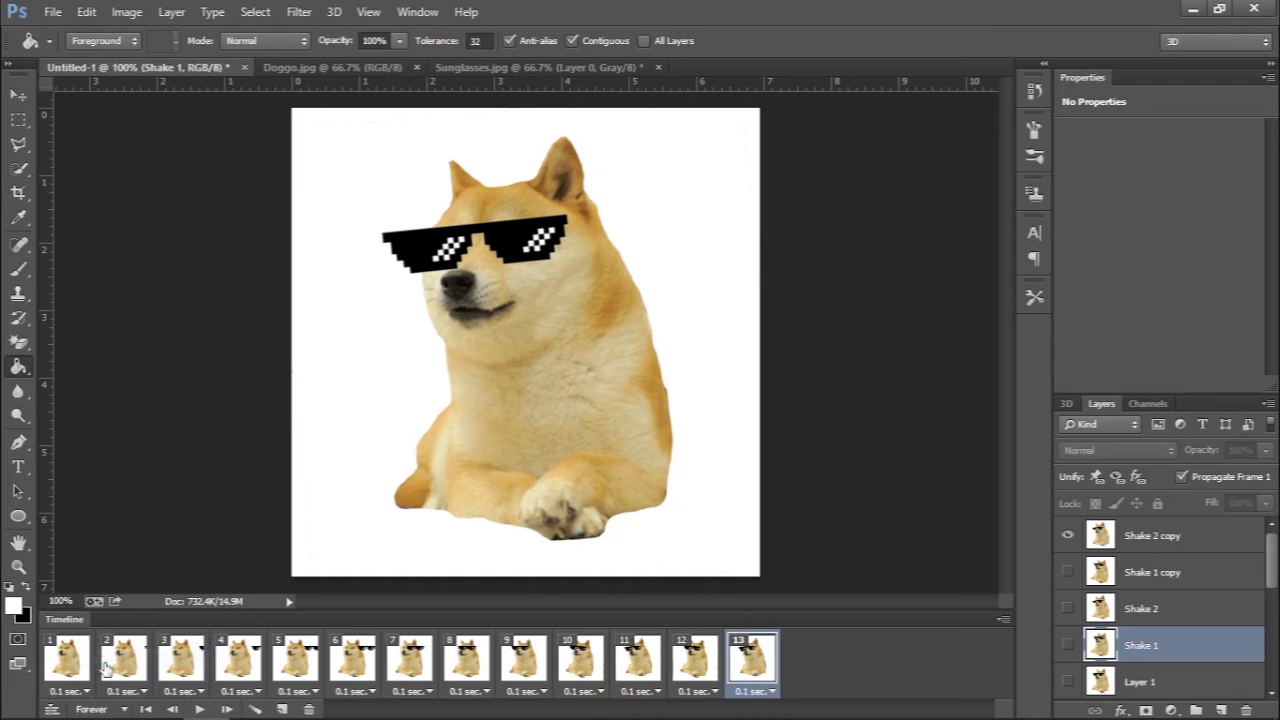
click(198, 707)
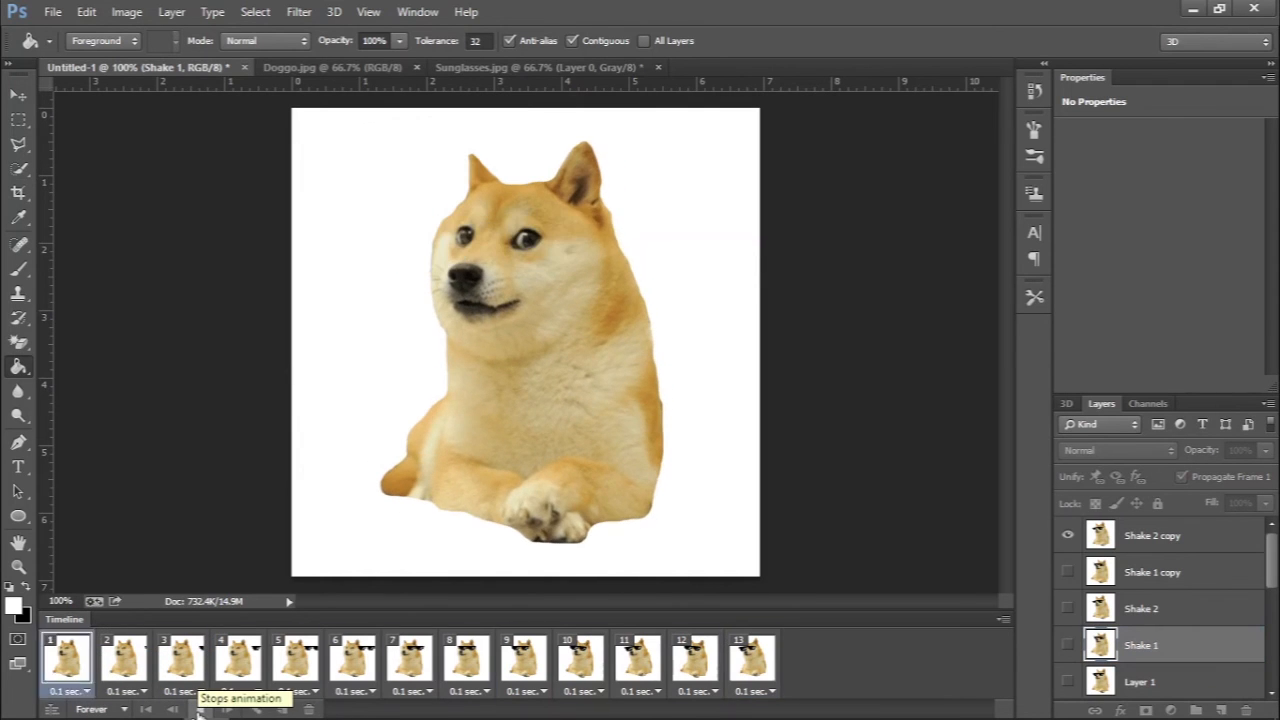
click(198, 708)
- Open Save for Web for the animation and preview its playback there
click(52, 12)
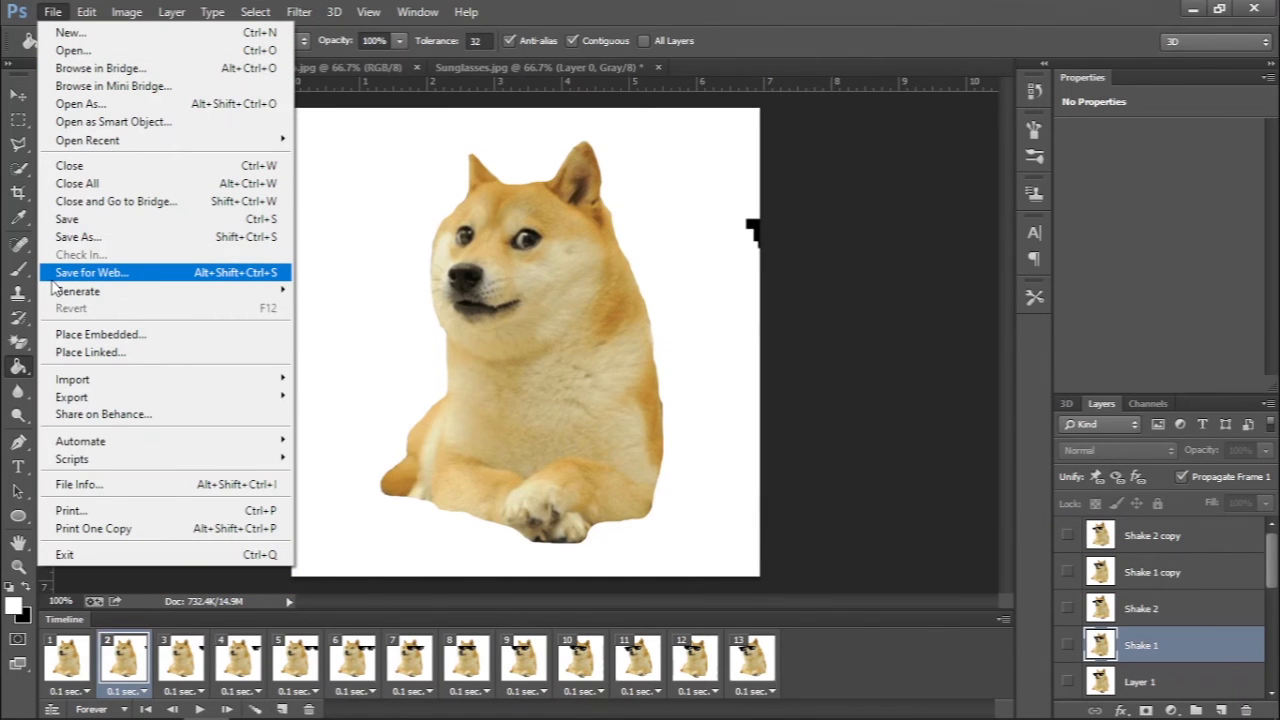
click(138, 274)
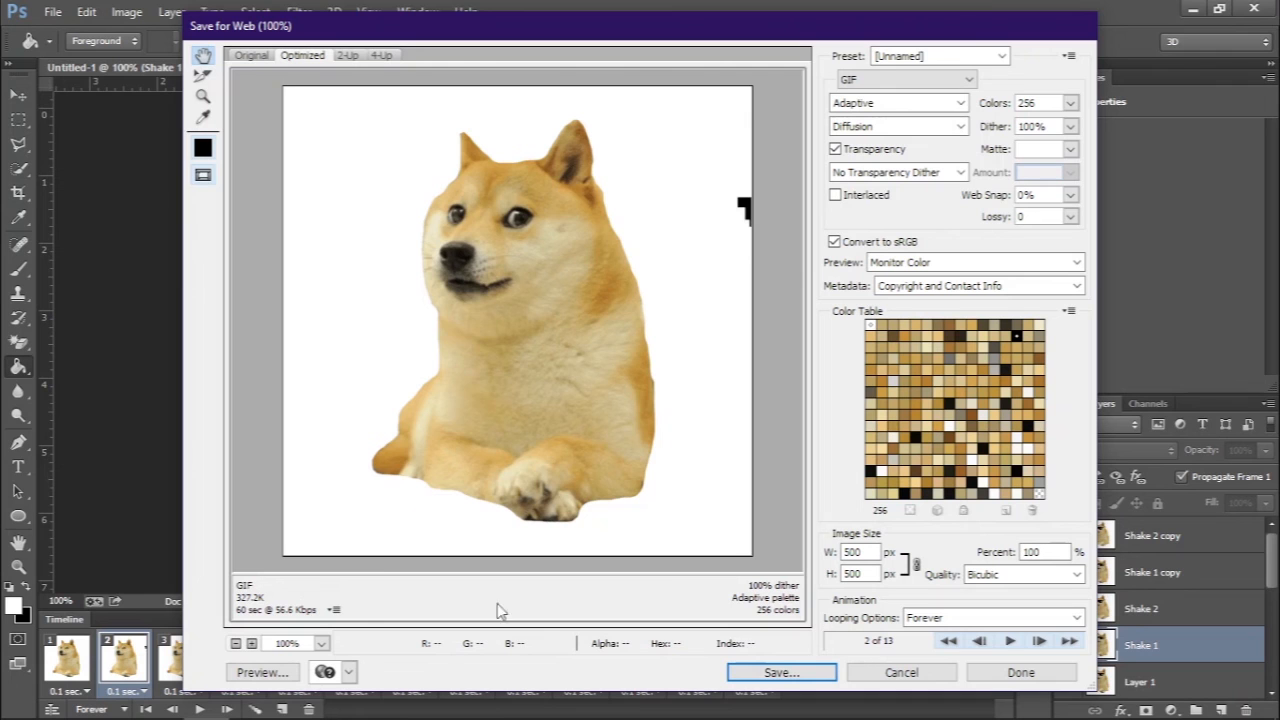
click(1015, 643)
click(1012, 642)
- Choose the Adaptive color reduction and 256 colors for the GIF export
click(907, 110)
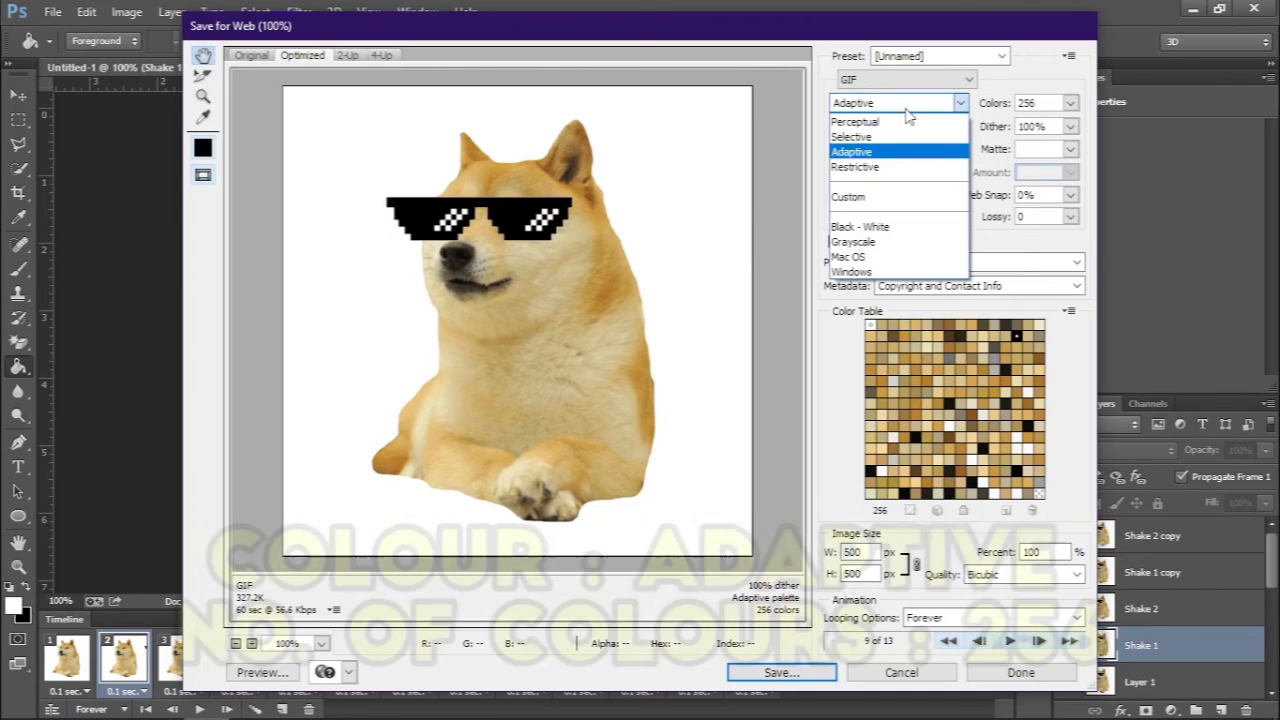
click(875, 149)
click(1070, 103)
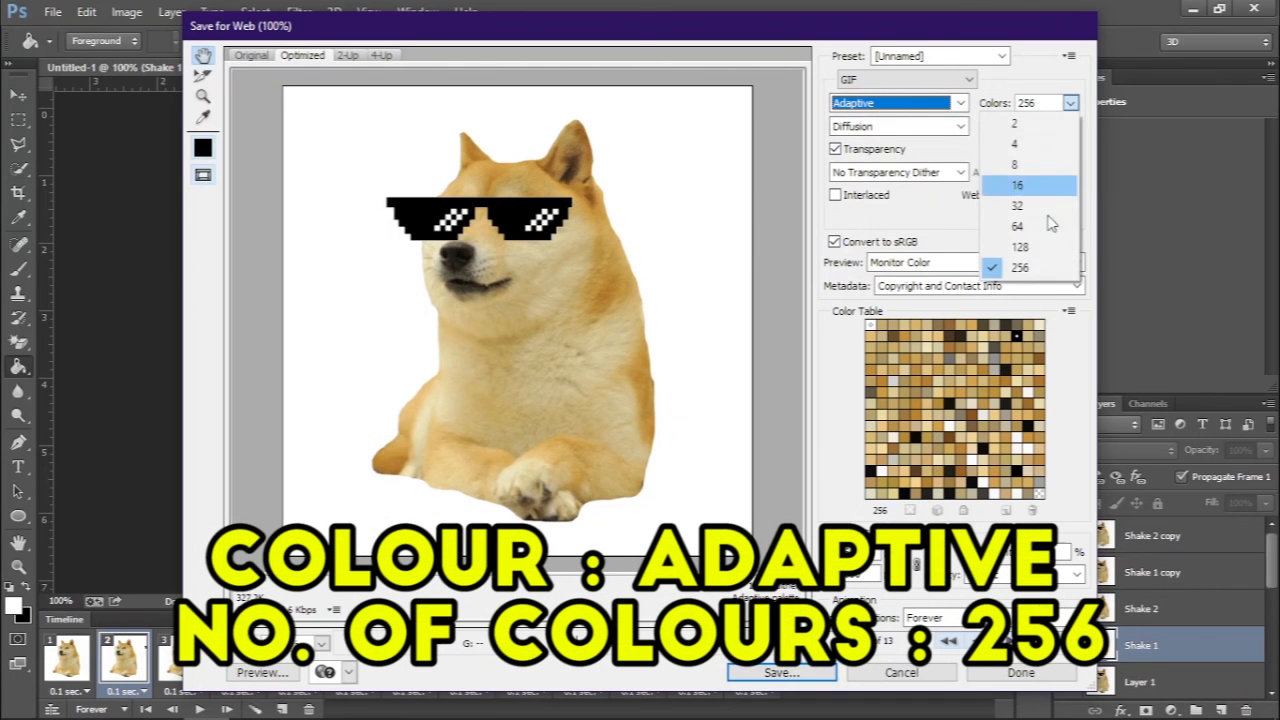
click(1057, 271)
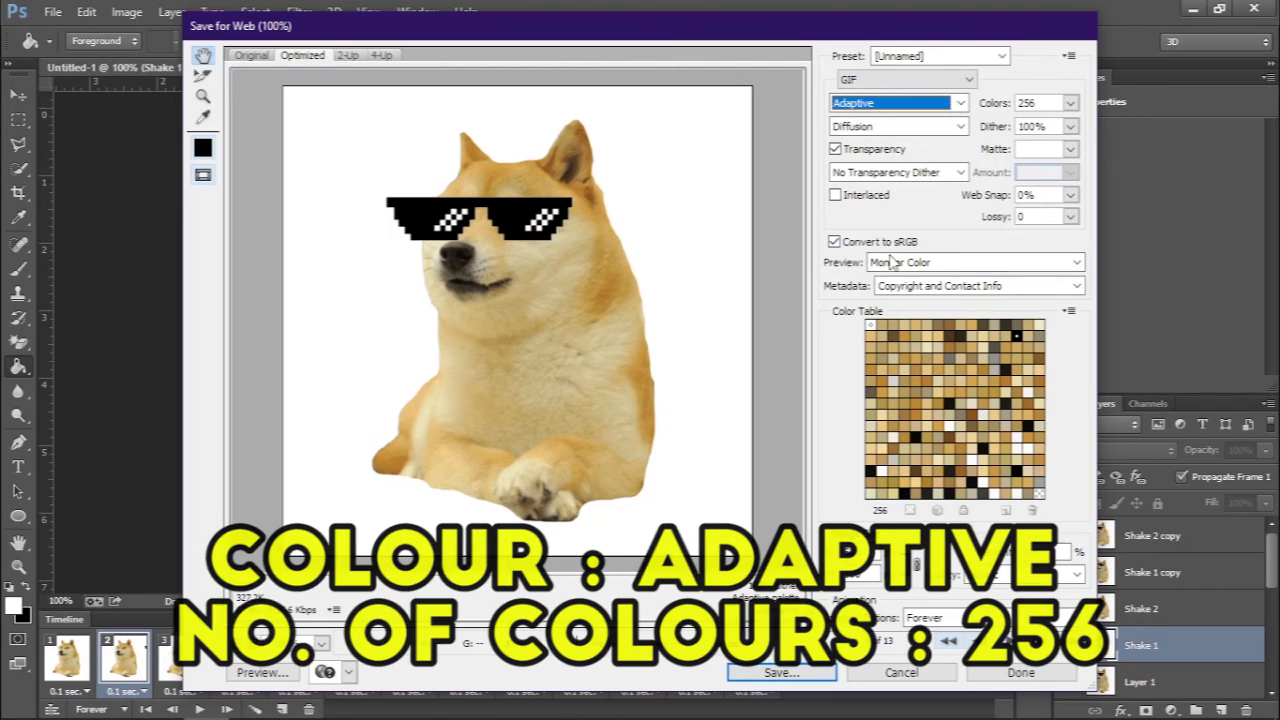
- Save the optimized animation as "Doggo GIF" in the GIF Tutorial folder
click(780, 673)
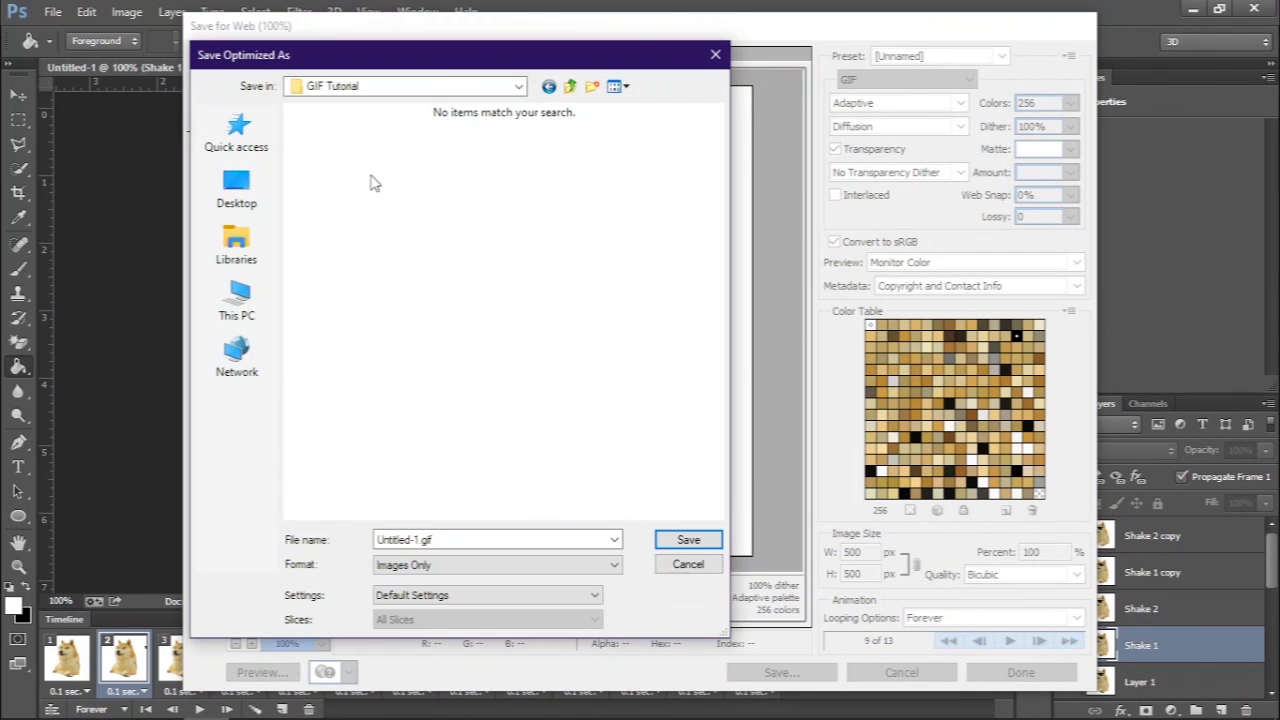
text(Doggo GIF)
click(690, 541)
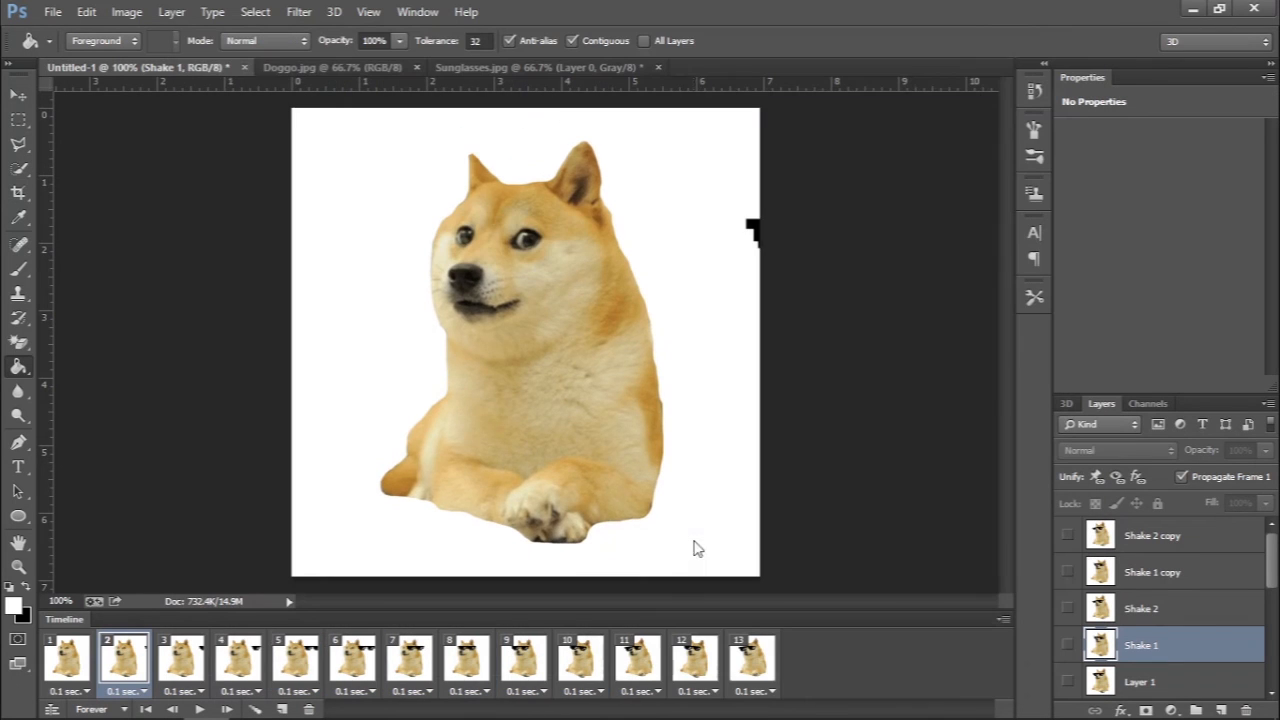
- Switch to File Explorer and open Doggo-GIF.gif in the Edge browser to view the finished animation
click(298, 702)
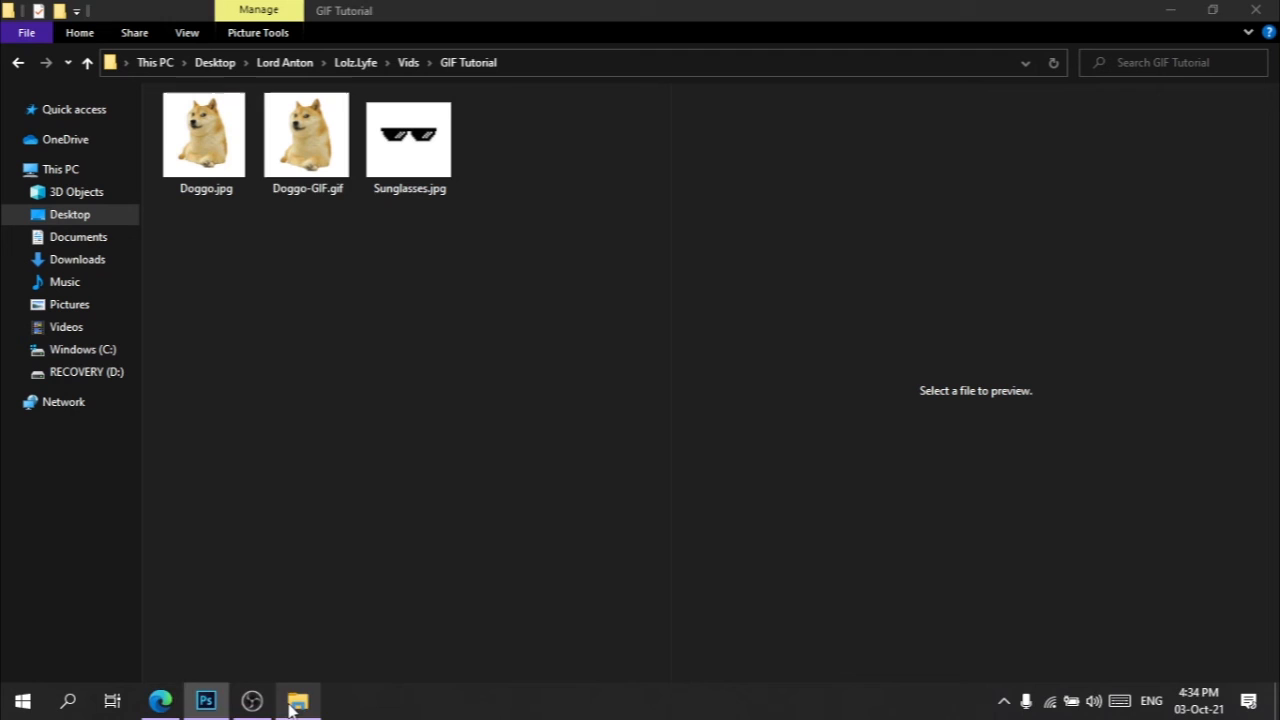
drag(306, 140, 527, 458)
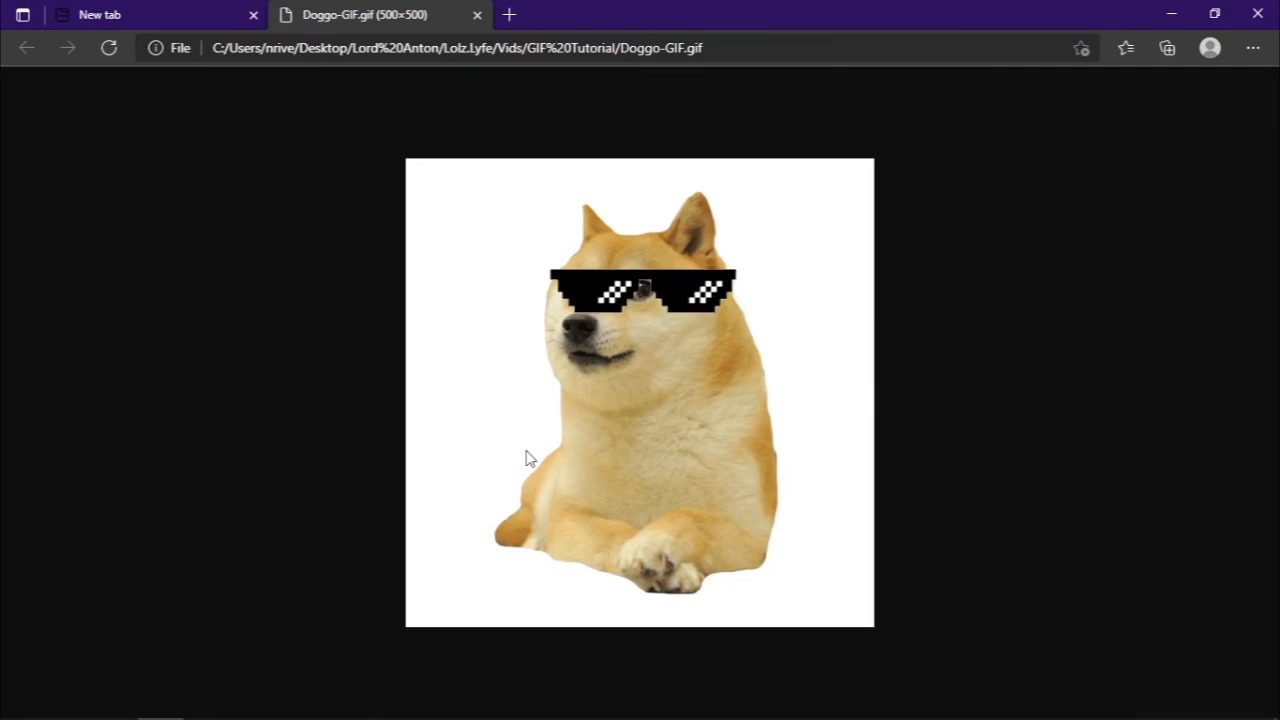